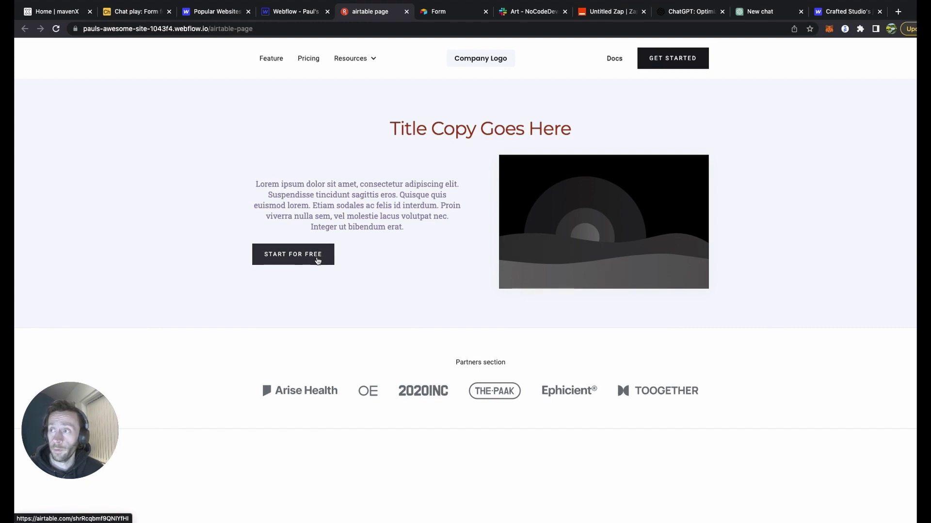
Open the linked Airtable form in a new tab via the page's START FOR FREE button.
click(318, 261)
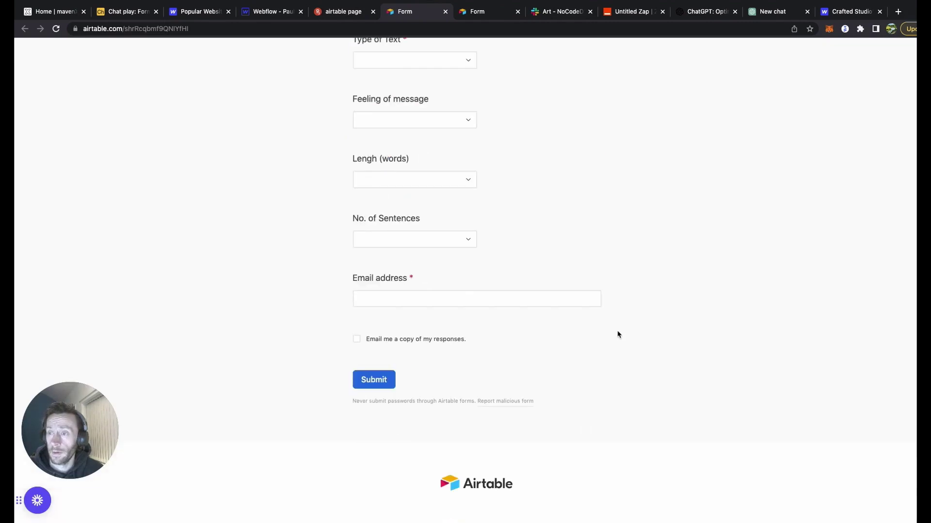
Look over the Feeling of message and Length (words) choices without picking any.
scroll(617, 334, up, 1)
click(467, 136)
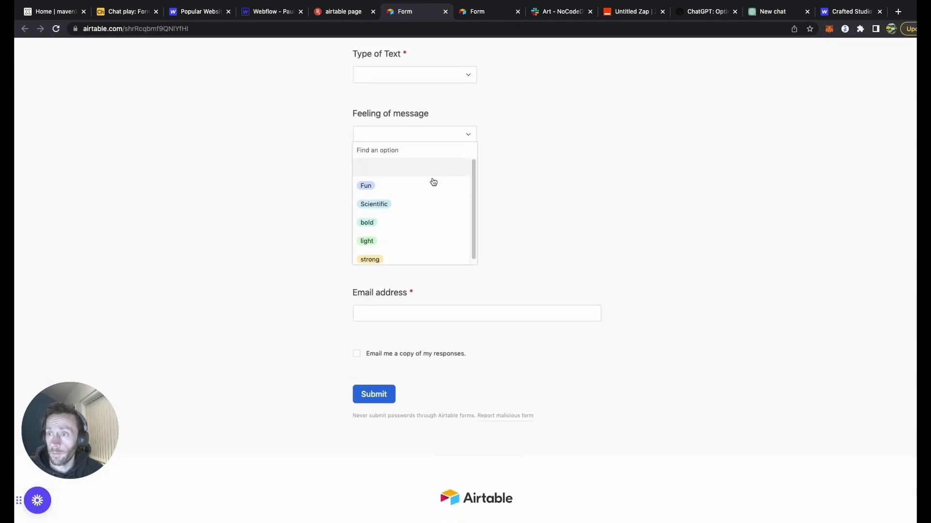
scroll(431, 236, down, 1)
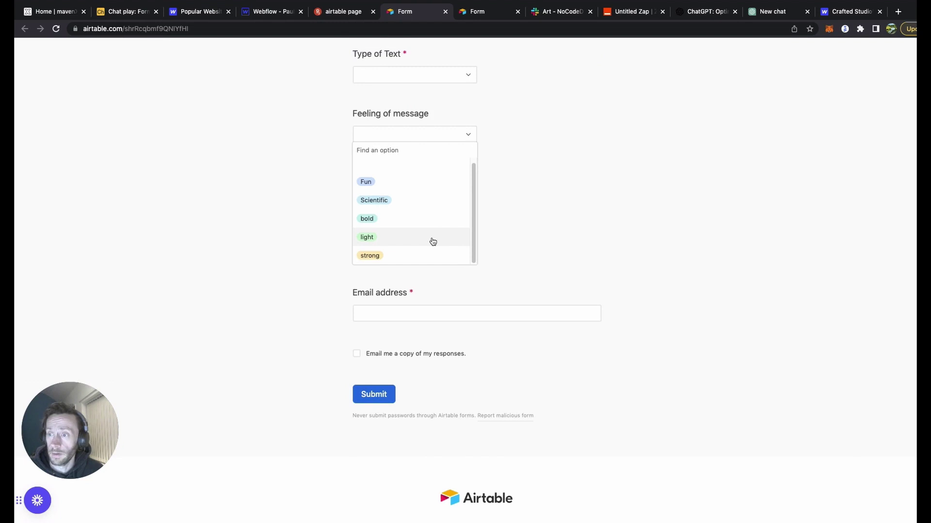
click(624, 207)
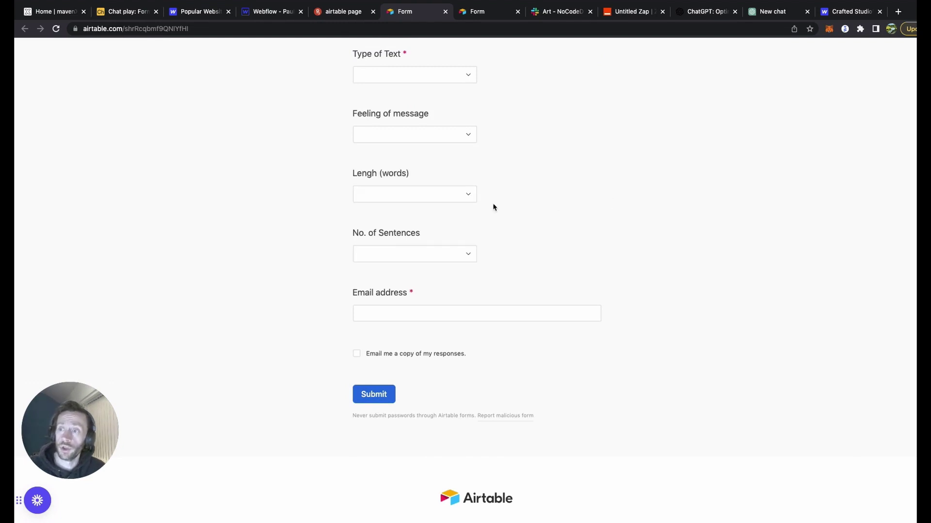
click(466, 194)
click(553, 194)
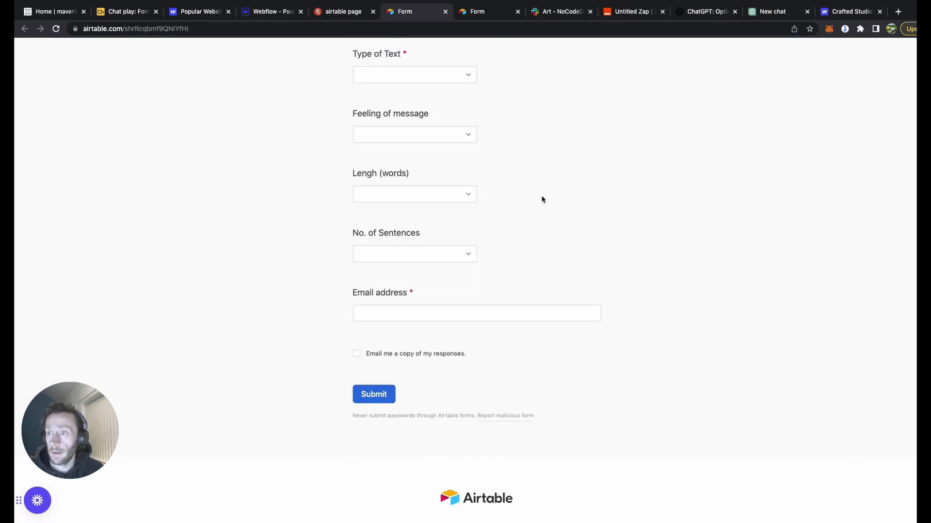
Choose Tweet as the Type of Text, leave hashtags unset, and switch to the Chat play base.
scroll(538, 197, up, 3)
click(434, 157)
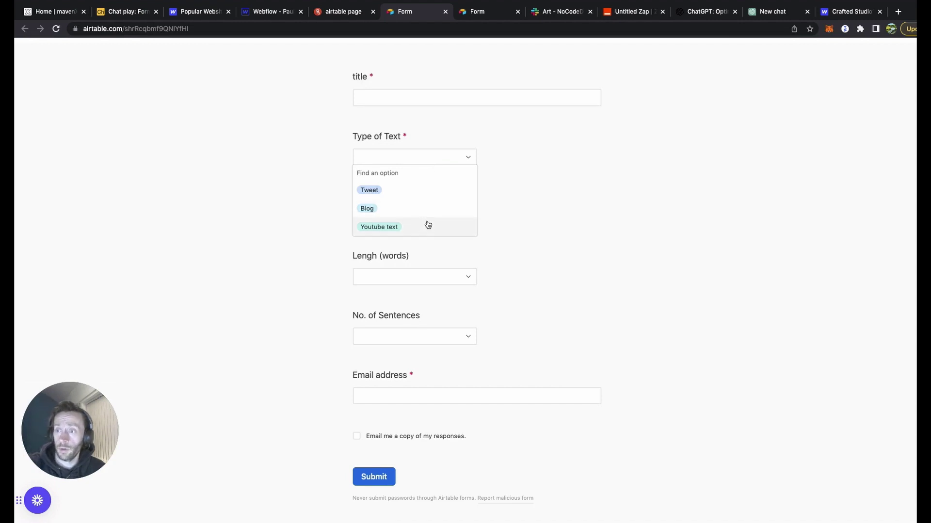
click(370, 190)
click(465, 319)
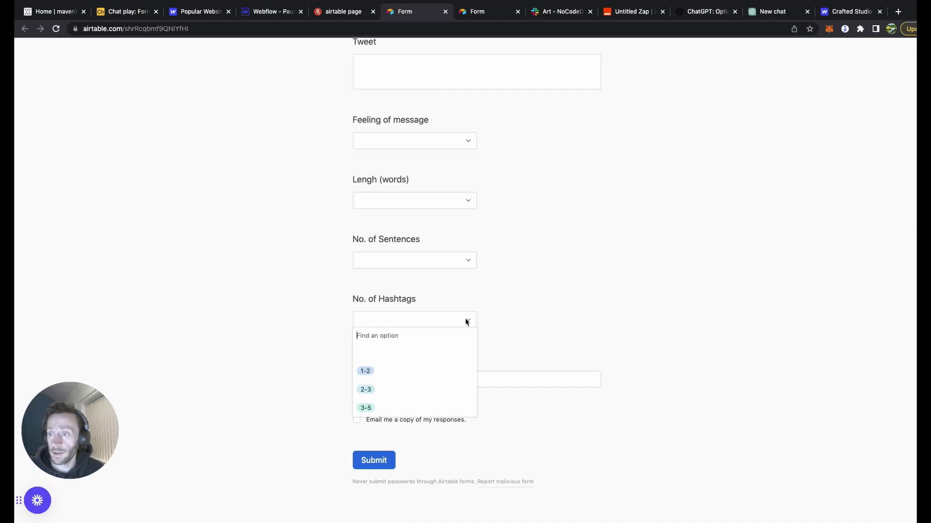
click(545, 321)
scroll(644, 300, up, 4)
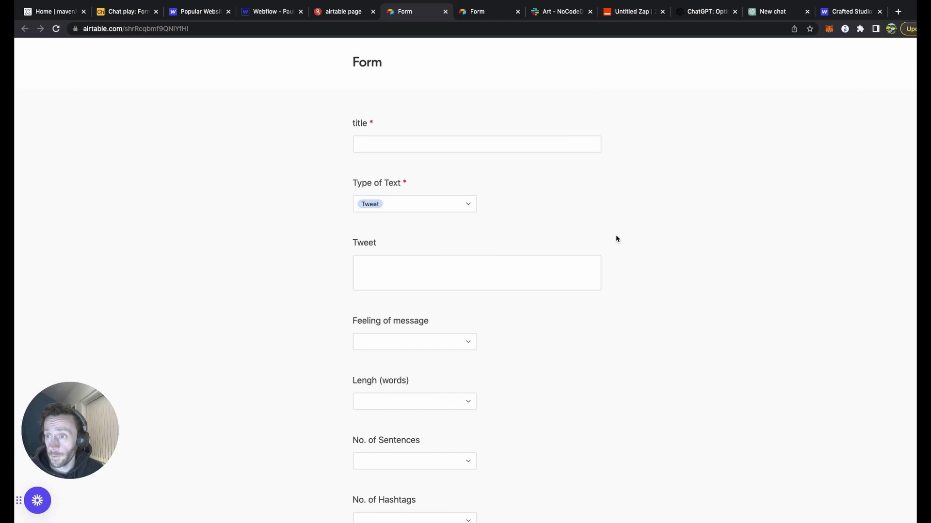
click(129, 13)
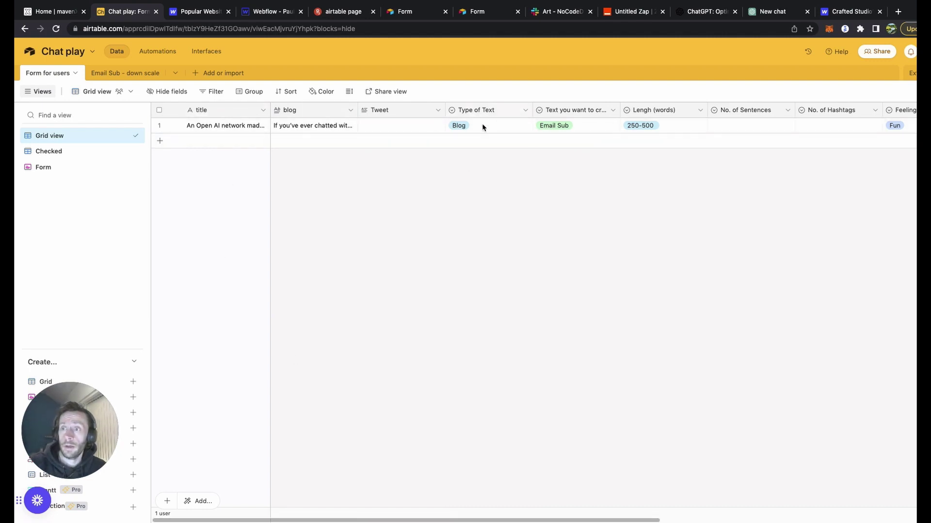
scroll(534, 125, right, 5)
click(427, 125)
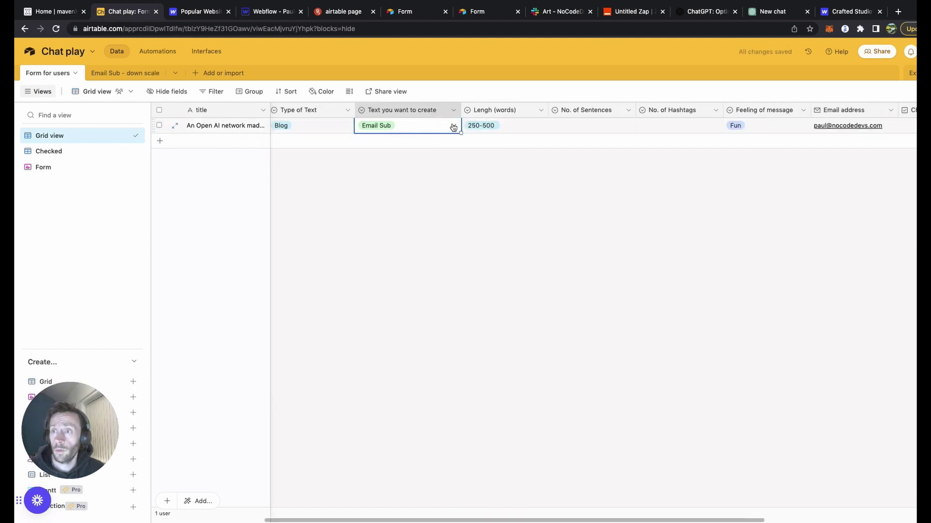
click(453, 126)
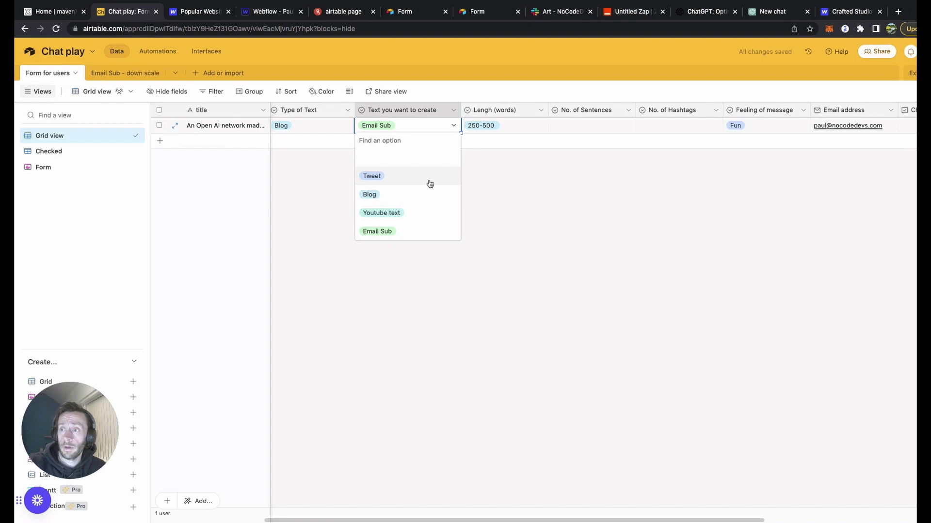
click(575, 214)
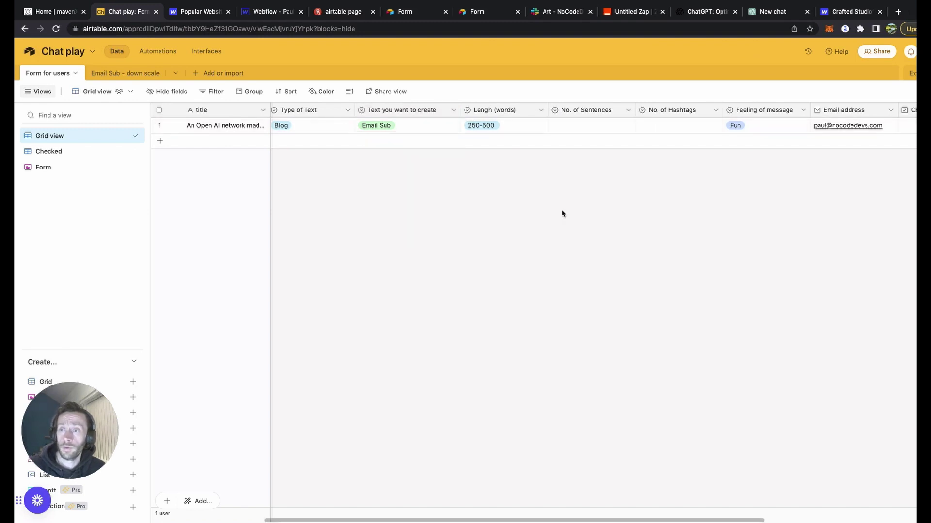
click(539, 111)
click(644, 246)
drag(575, 520, 700, 518)
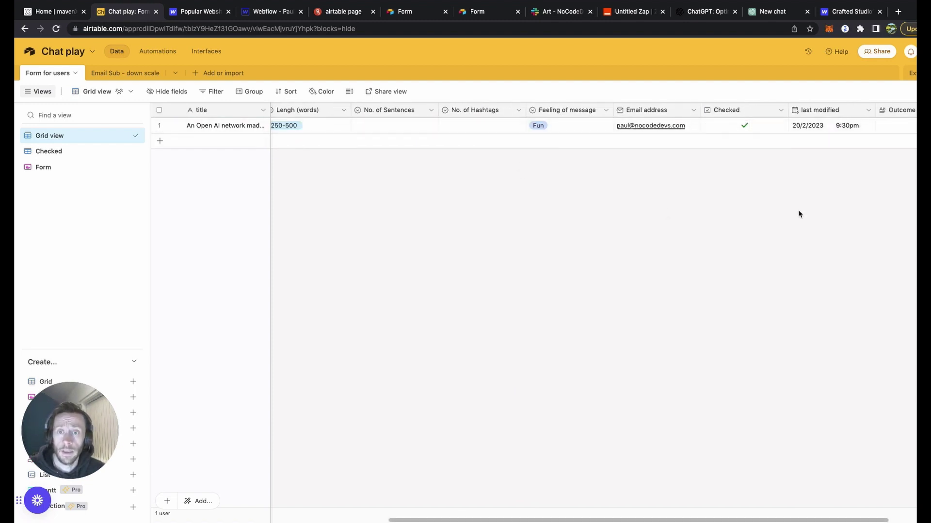
drag(767, 519, 825, 520)
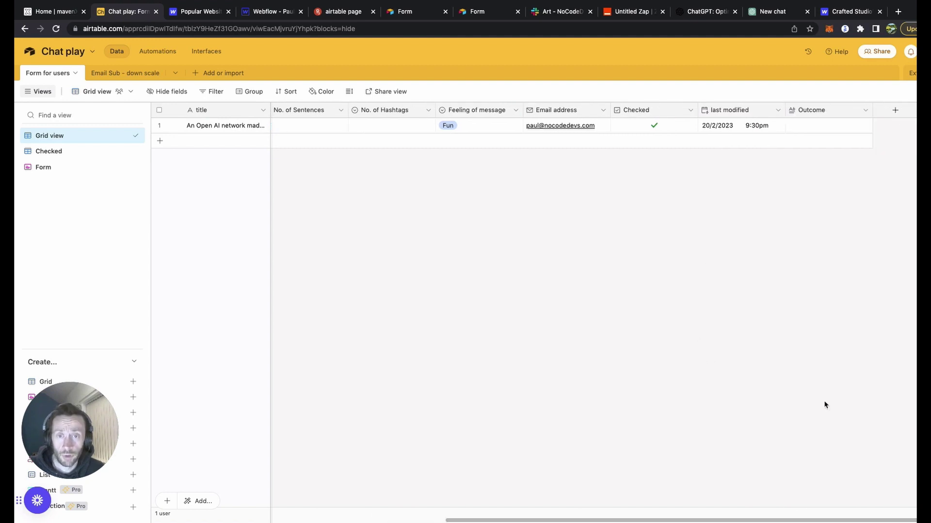
scroll(819, 478, left, 10)
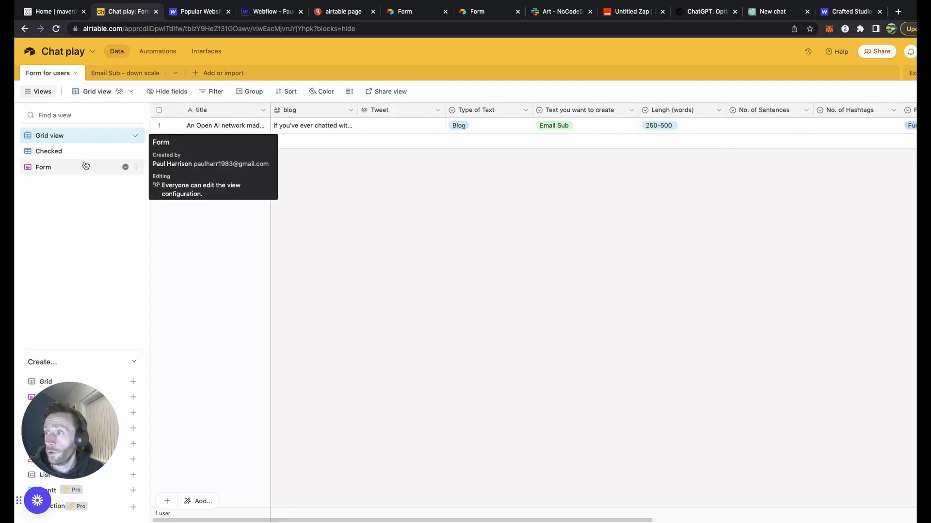
mouse_move(137, 135)
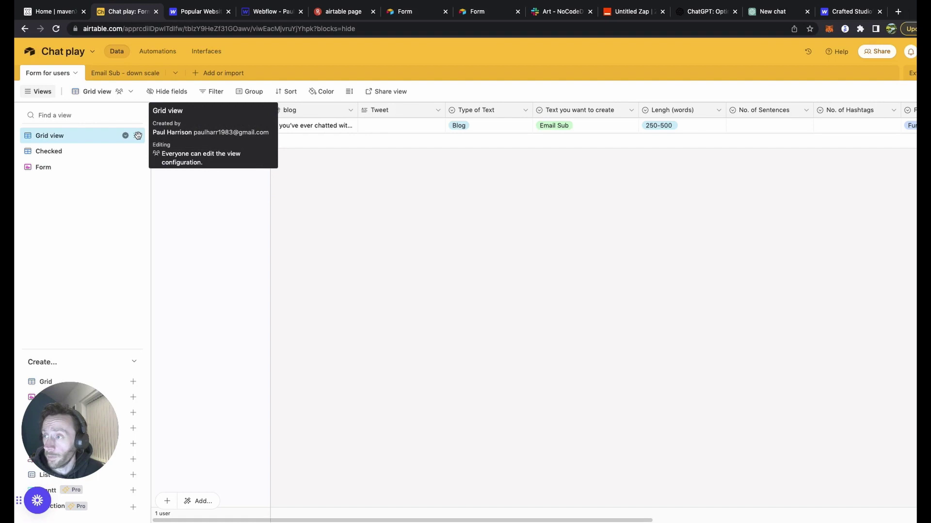
Add a form view named Form 2 and scroll through its fields from title to Outcome.
click(134, 398)
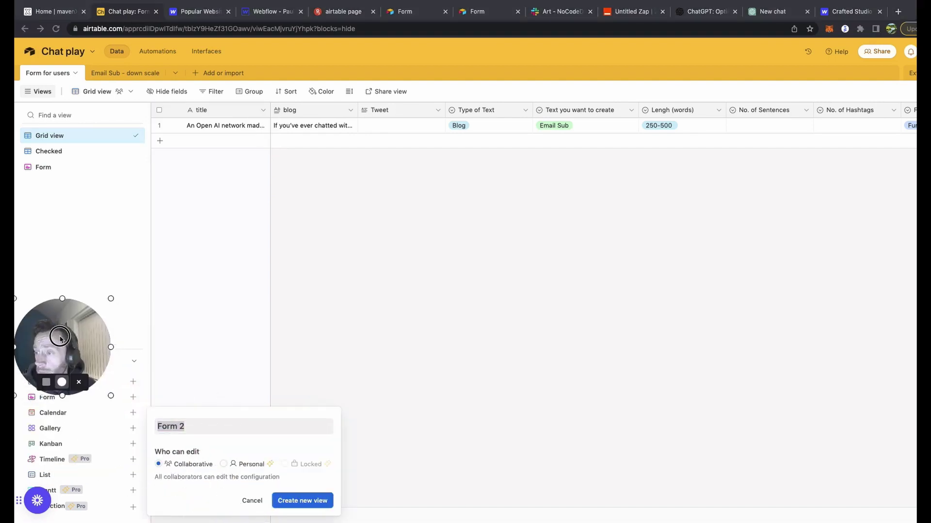
click(302, 501)
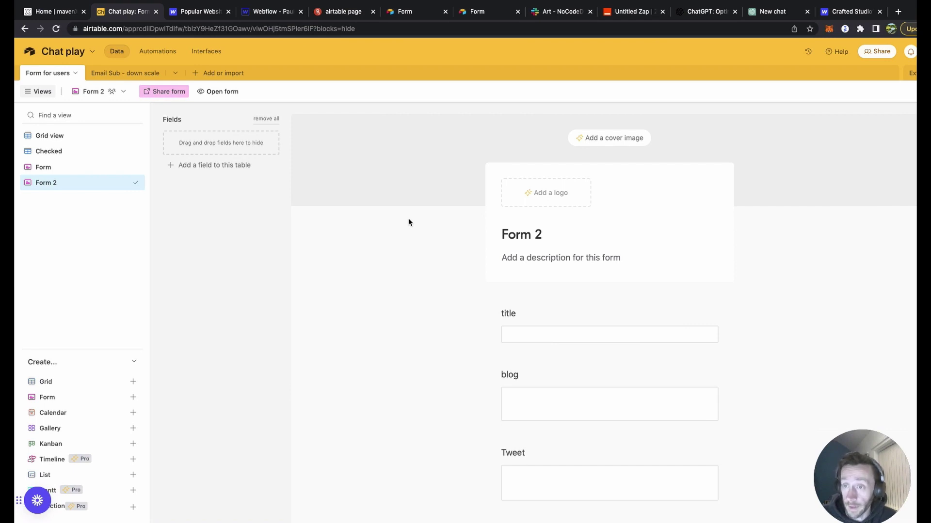
scroll(716, 300, down, 3)
scroll(716, 298, down, 1)
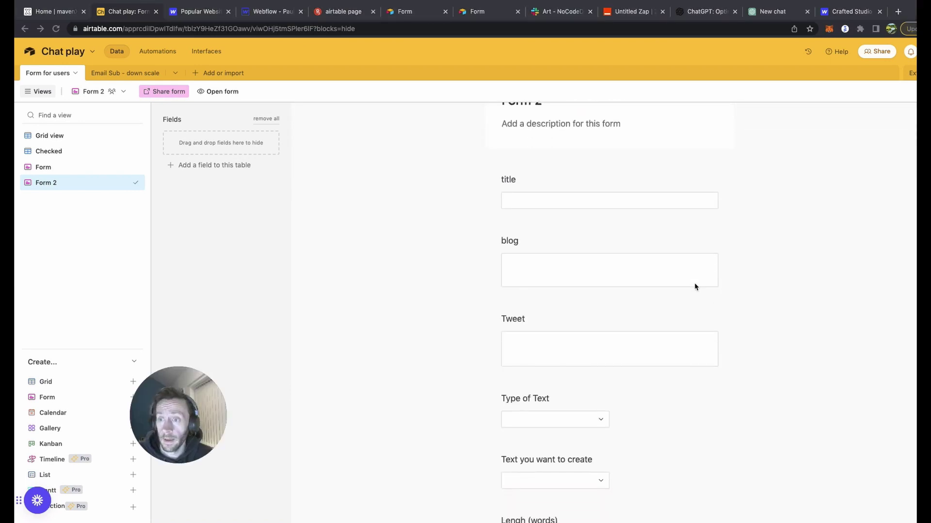
scroll(637, 242, down, 10)
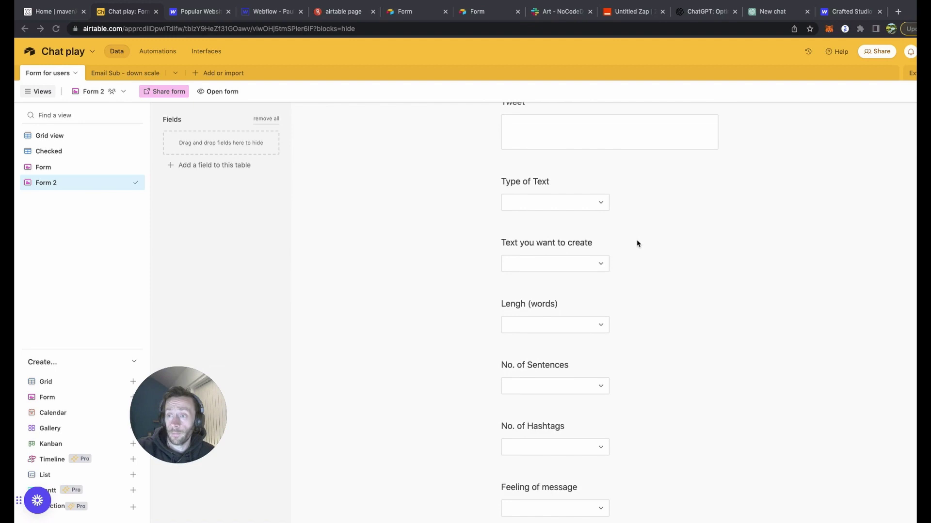
scroll(671, 257, down, 7)
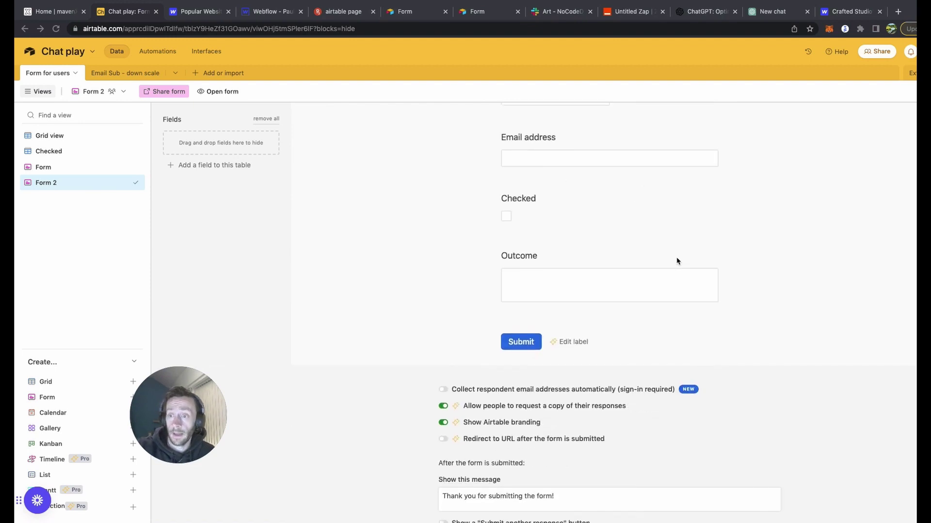
scroll(677, 258, up, 11)
scroll(649, 334, up, 10)
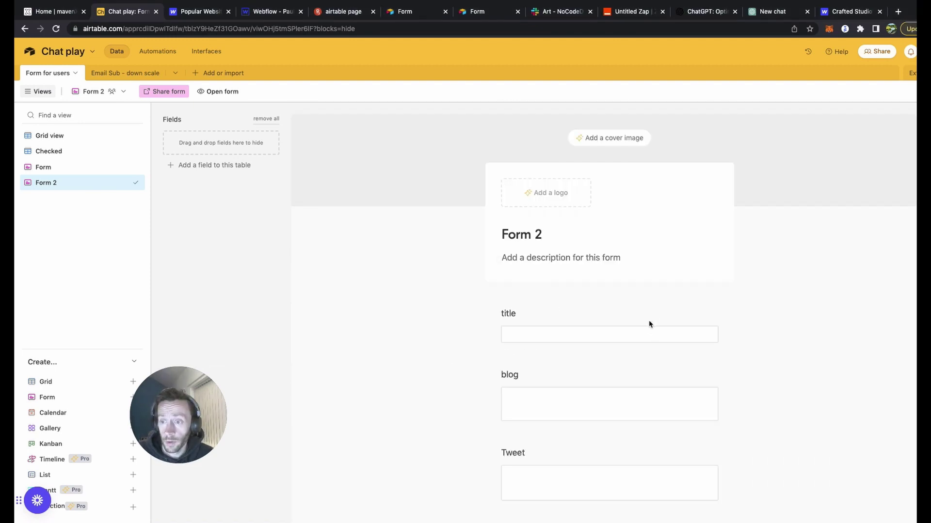
Make the title field required and review the Type of Text choices on Form 2.
click(632, 319)
click(708, 316)
click(795, 351)
scroll(773, 328, down, 2)
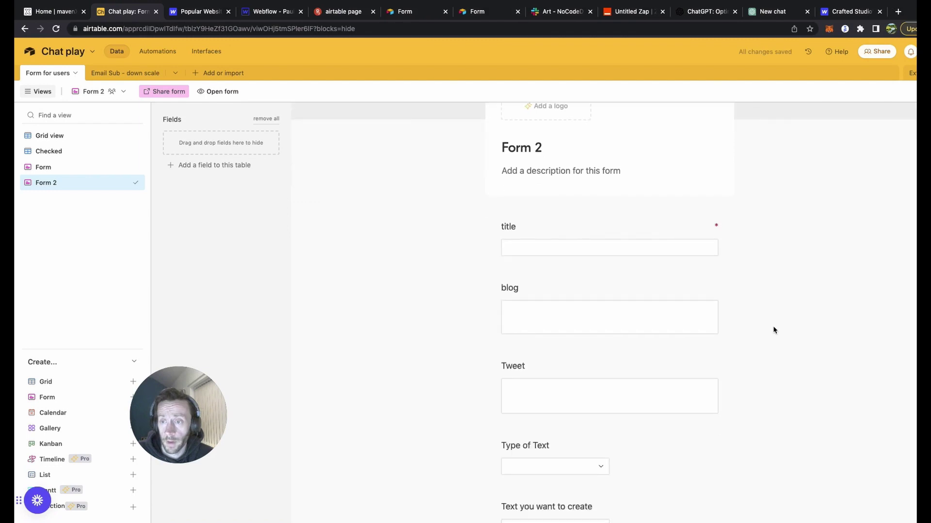
scroll(674, 340, down, 2)
drag(637, 381, 633, 209)
click(603, 246)
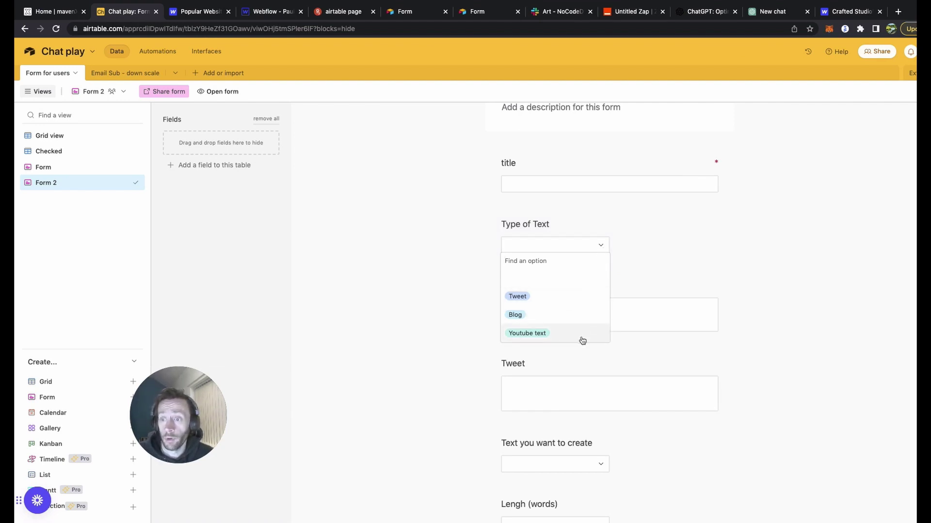
click(571, 314)
click(653, 232)
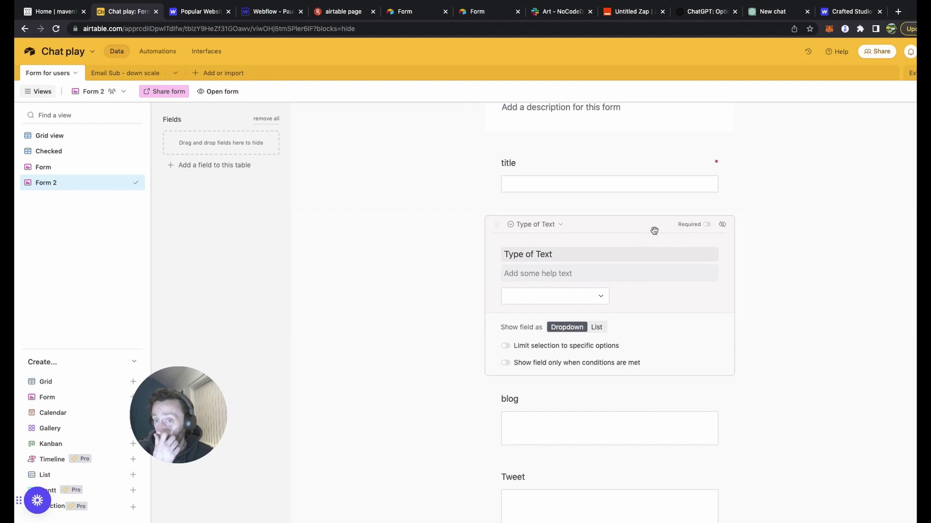
Show the blog field only when Type of Text is Blog.
click(688, 286)
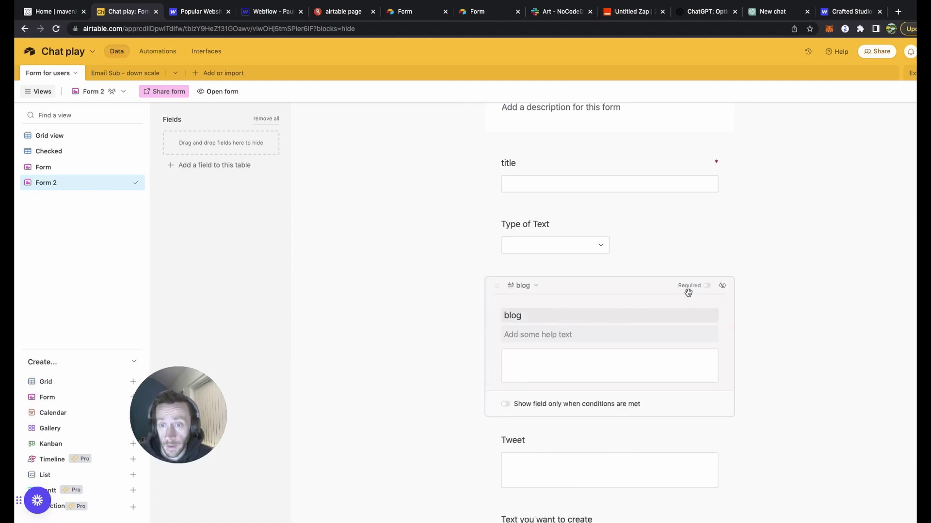
click(588, 411)
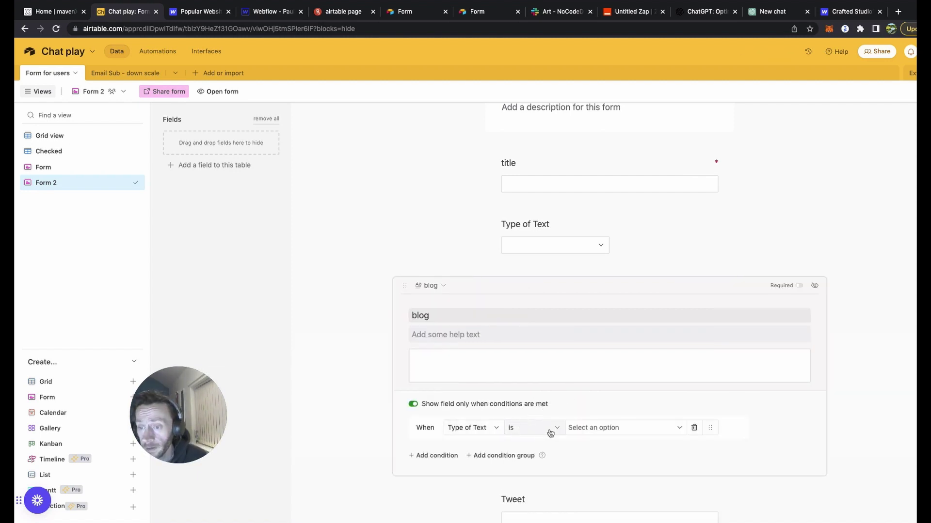
click(620, 428)
click(613, 486)
Show the Tweet field only when Type of Text is Tweet.
click(846, 412)
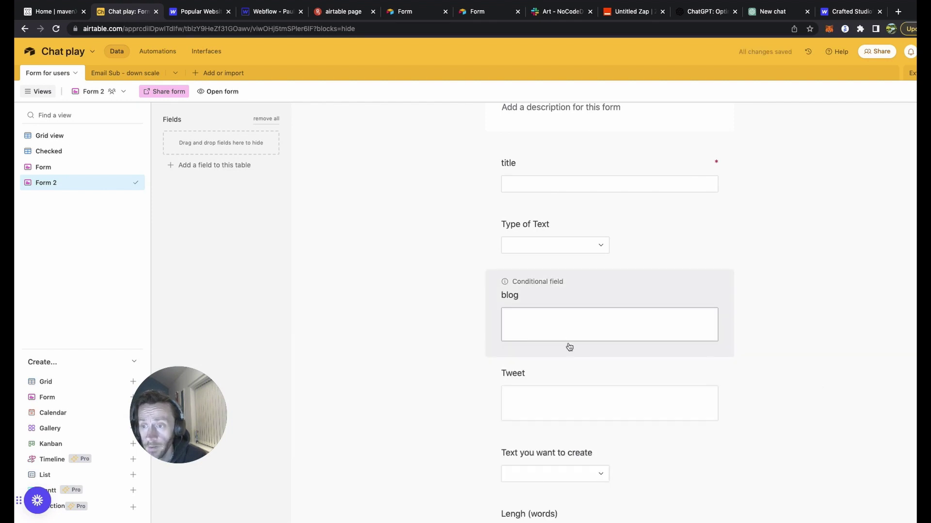
scroll(567, 347, down, 2)
click(644, 291)
click(557, 413)
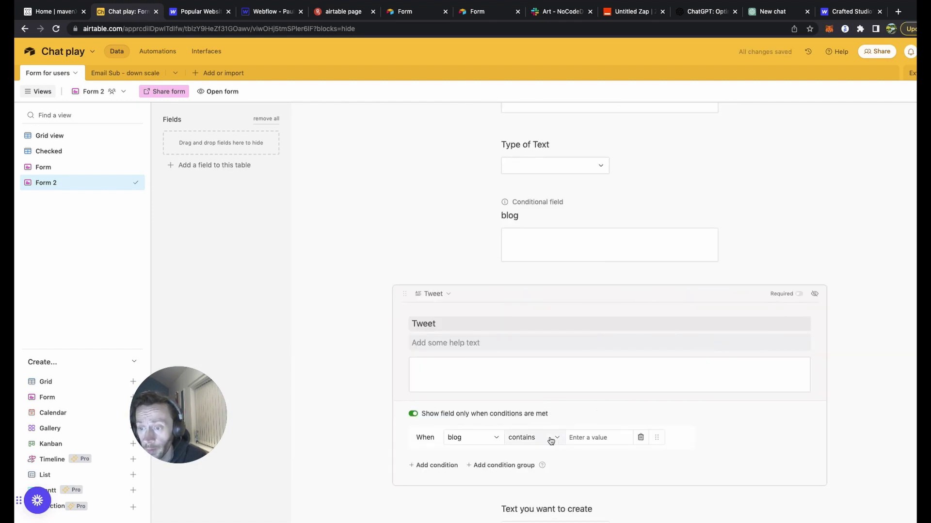
click(631, 440)
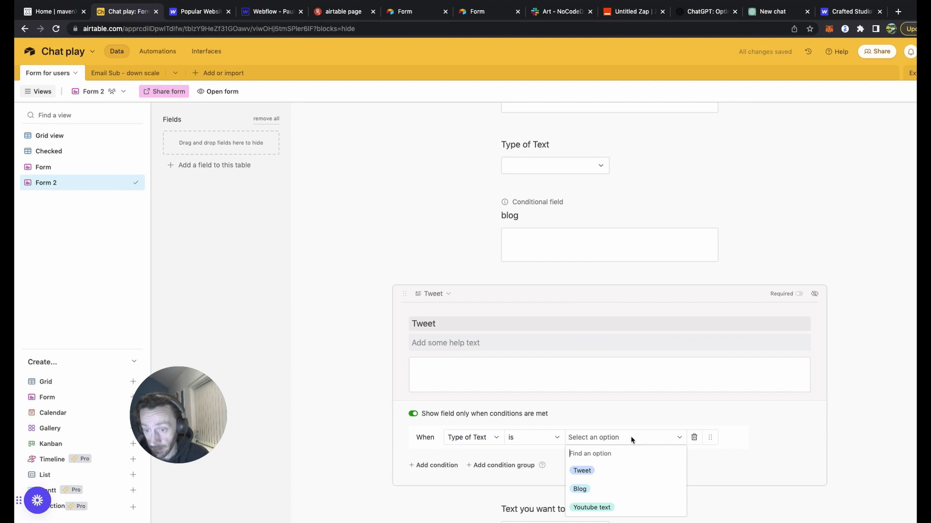
click(758, 307)
click(703, 303)
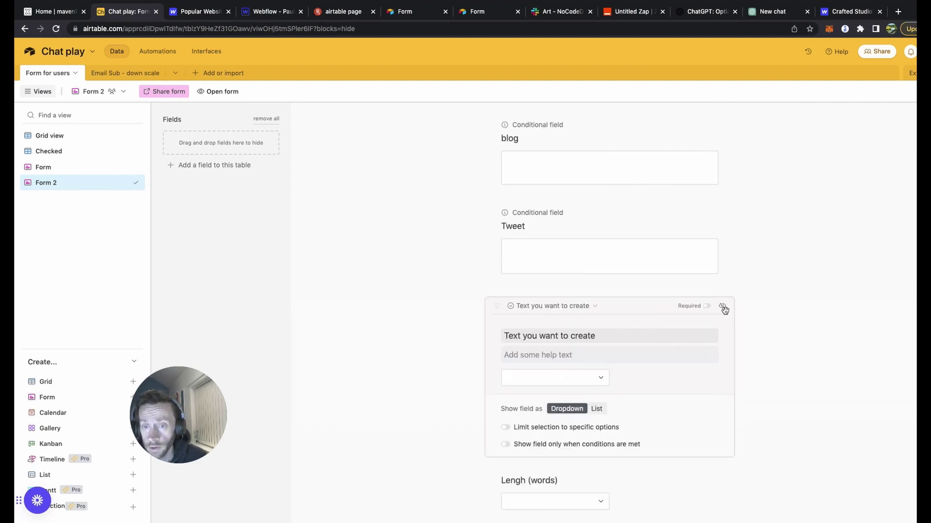
Move 'Text you want to create', Checked and Outcome into Form 2's hidden fields.
click(722, 306)
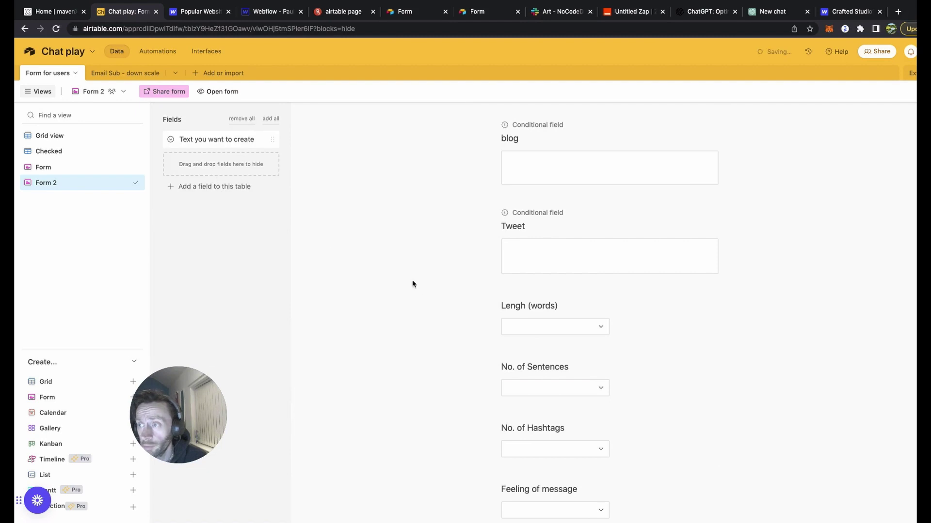
scroll(648, 349, down, 2)
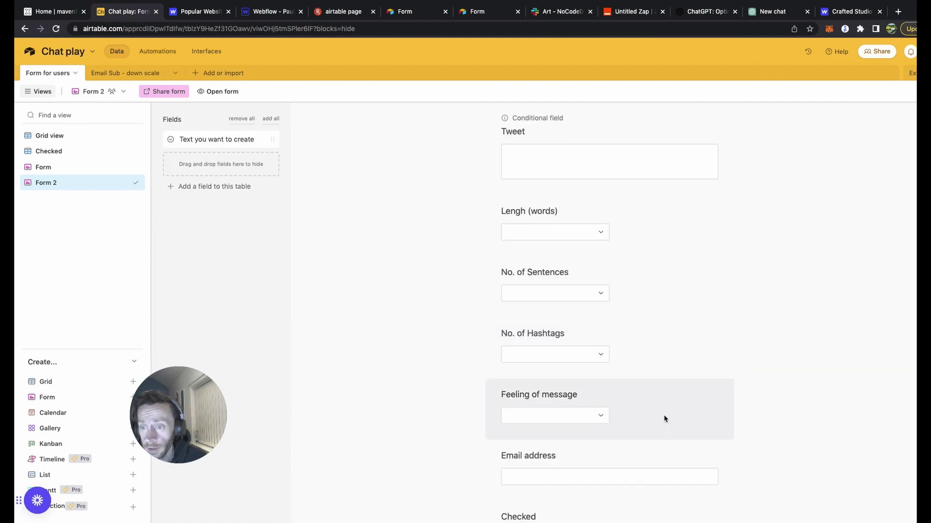
scroll(664, 418, down, 3)
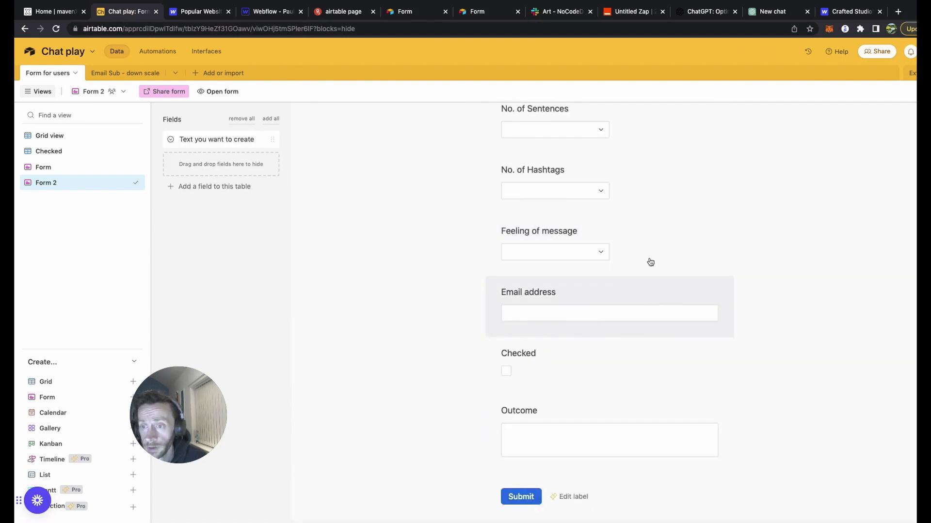
drag(644, 366, 228, 158)
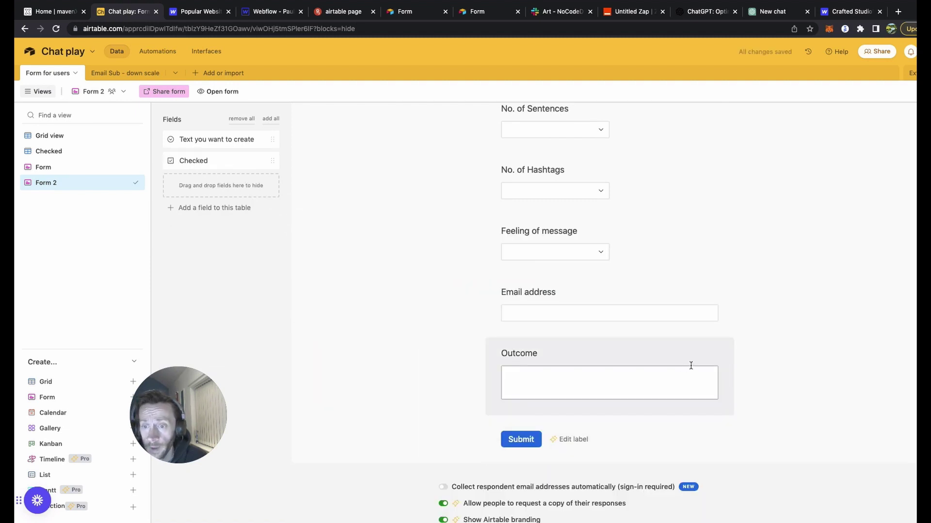
drag(691, 366, 233, 183)
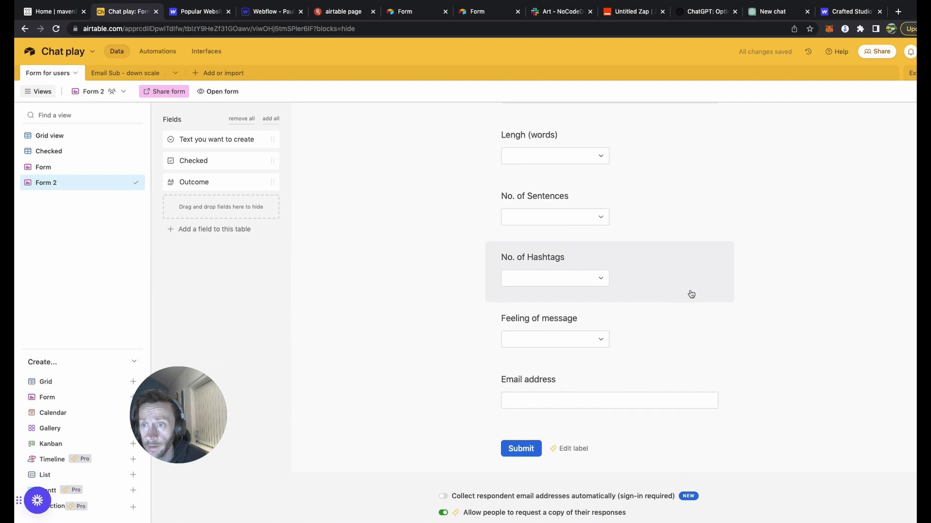
scroll(691, 294, up, 6)
scroll(691, 294, down, 7)
scroll(692, 294, up, 6)
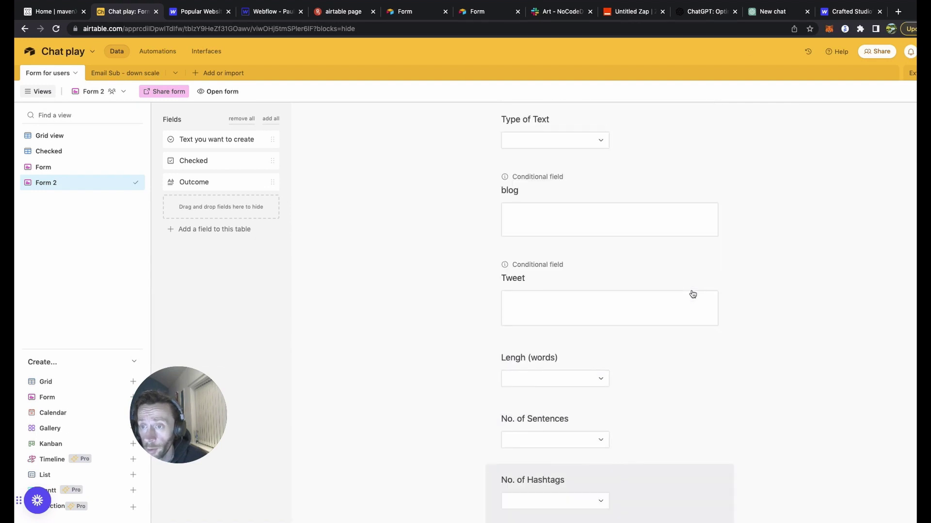
scroll(693, 286, up, 3)
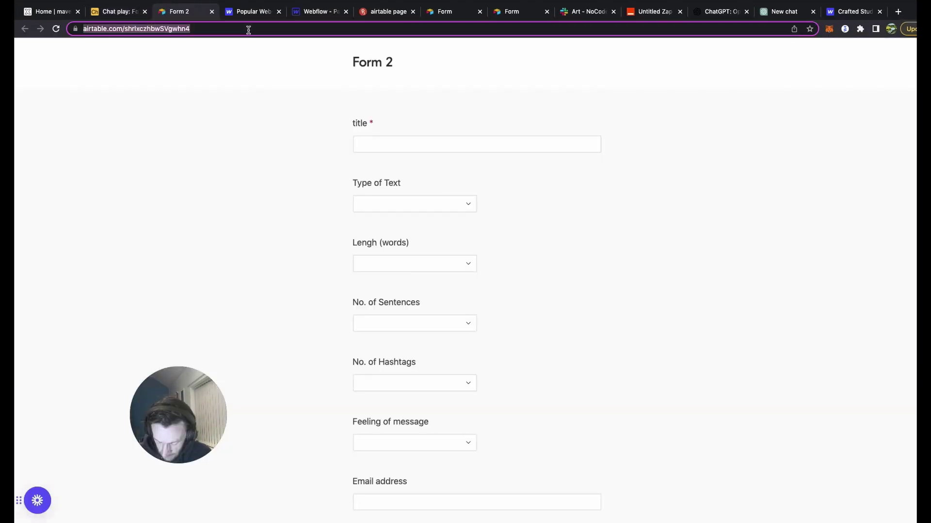
In Webflow, check the START FOR FREE button's link and drag an element into the hero section.
click(318, 11)
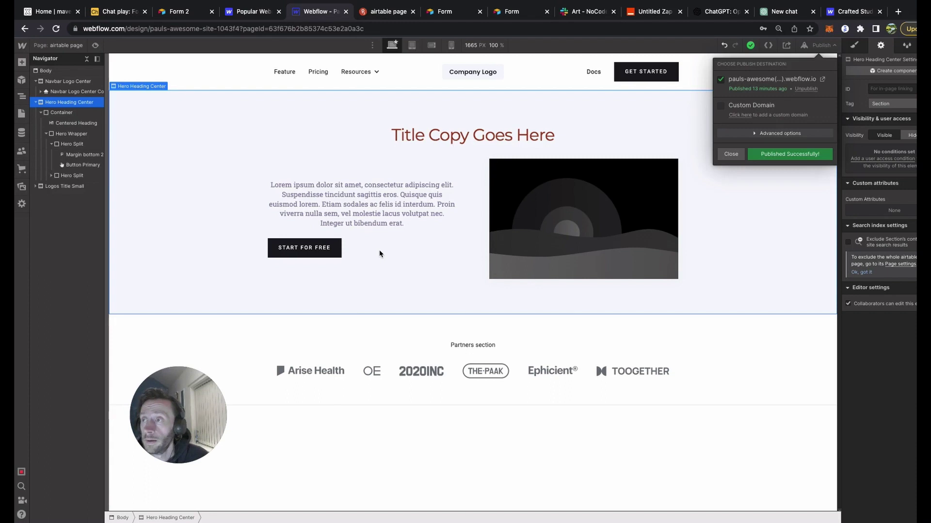
click(320, 249)
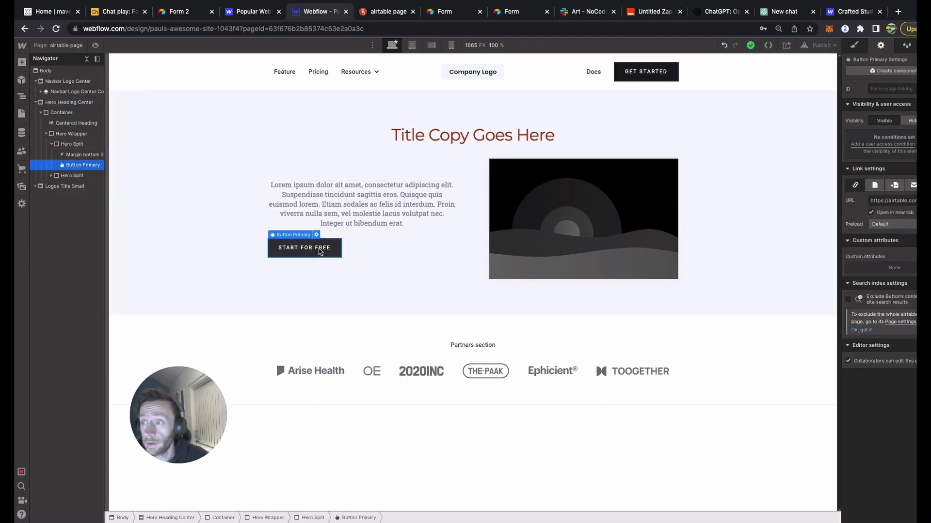
click(886, 201)
click(778, 229)
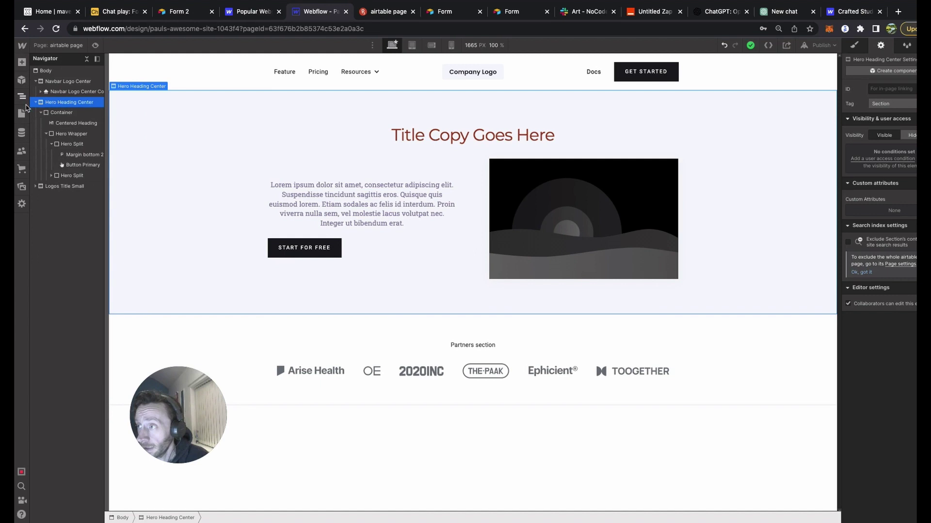
key(a)
scroll(90, 268, down, 3)
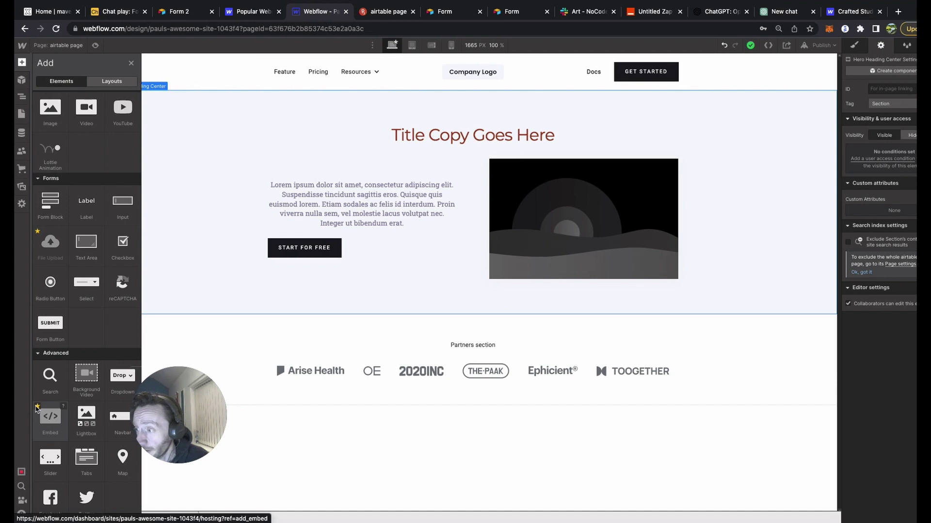
drag(37, 408, 322, 290)
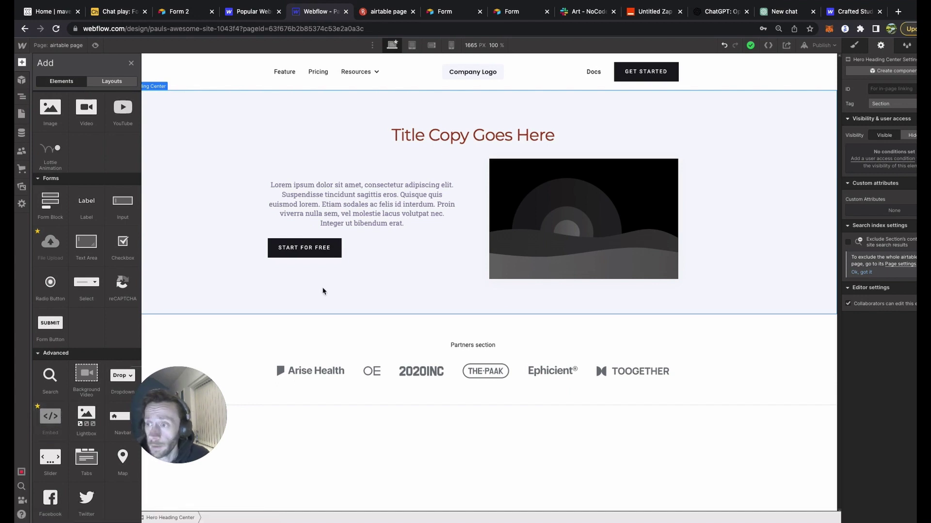
Relabel the hero button CREATE YOUR TWEET, then return to Form 2's title field.
double_click(332, 248)
text(CREATE YOUR TWEET)
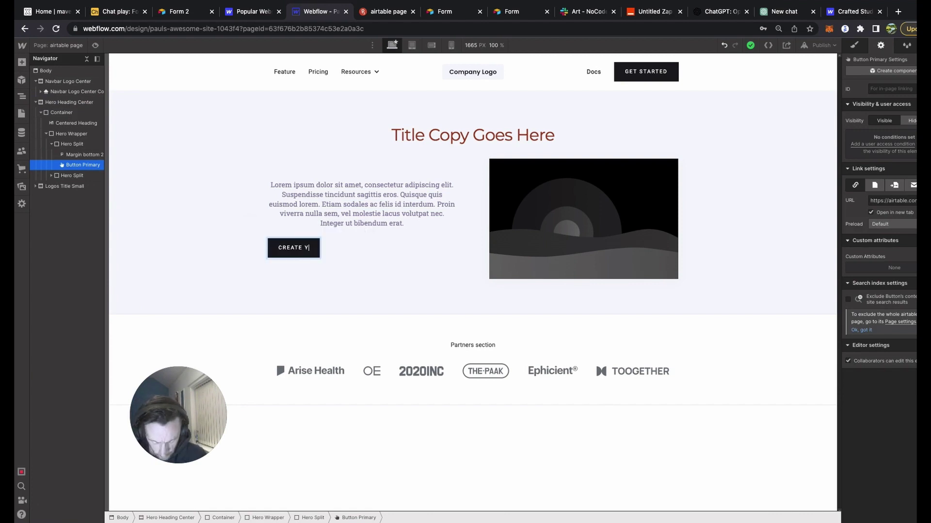
click(383, 304)
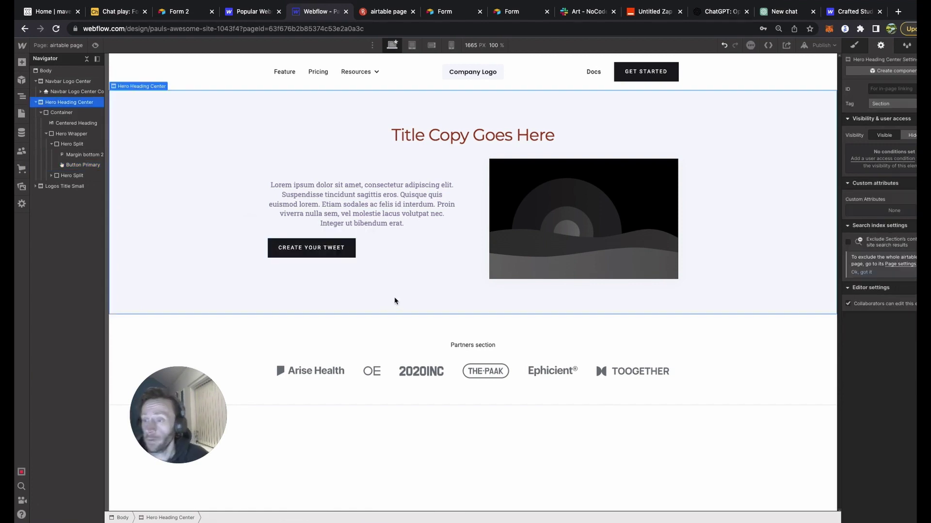
click(179, 12)
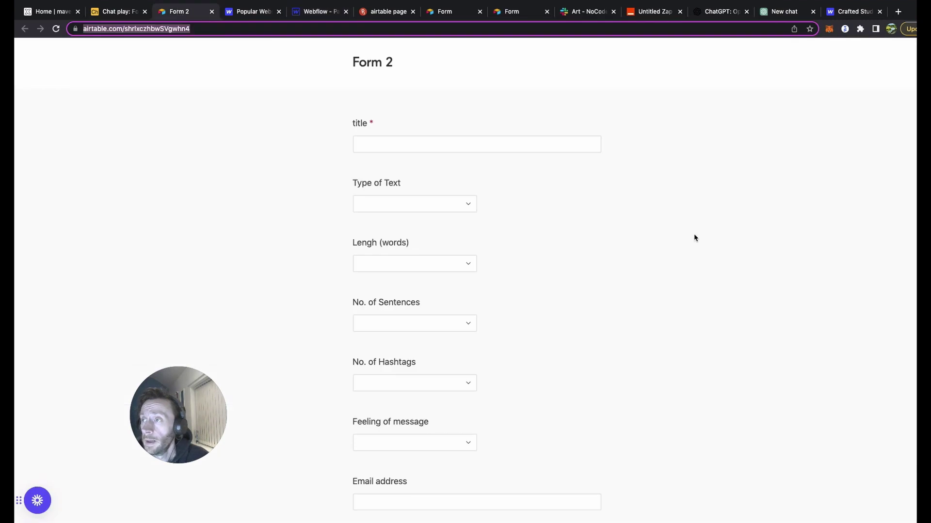
click(488, 139)
Select the 'Creating Crafted Studios' heading in the Crafted Studios blog article.
click(843, 14)
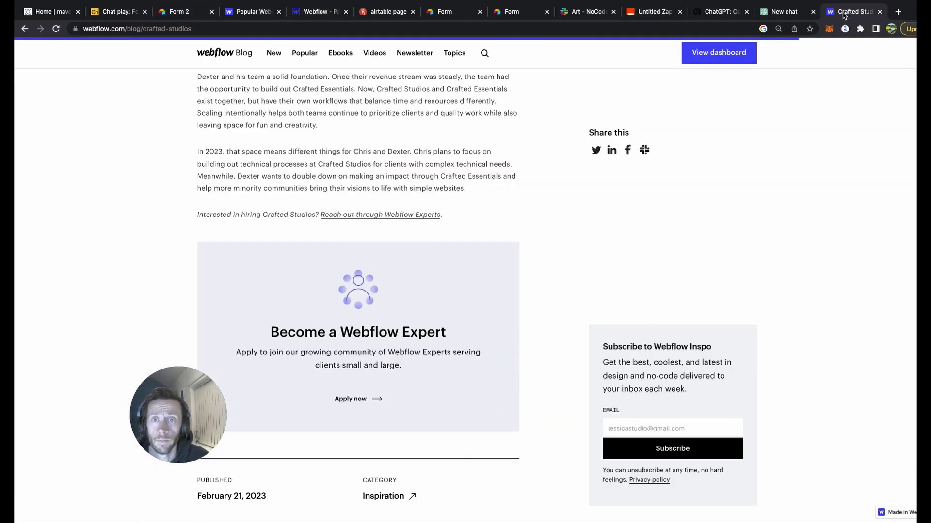
scroll(551, 115, up, 20)
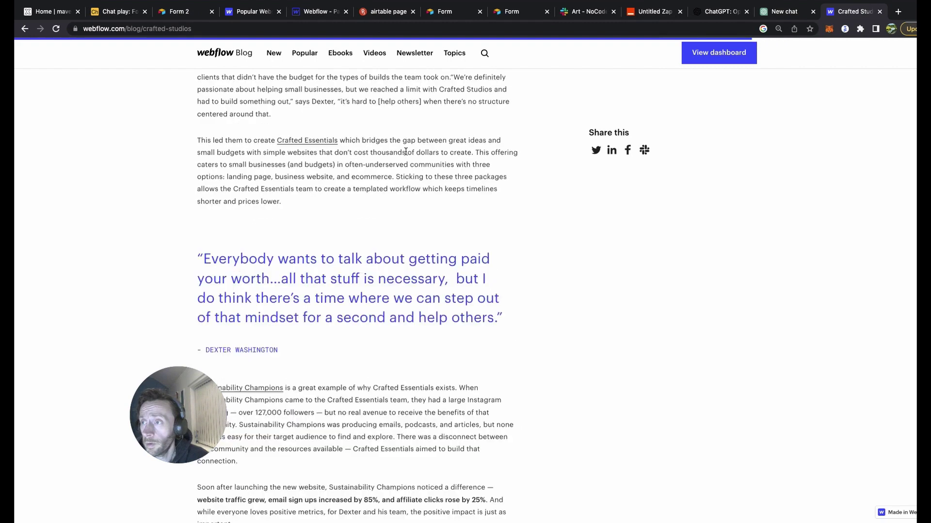
scroll(410, 136, down, 4)
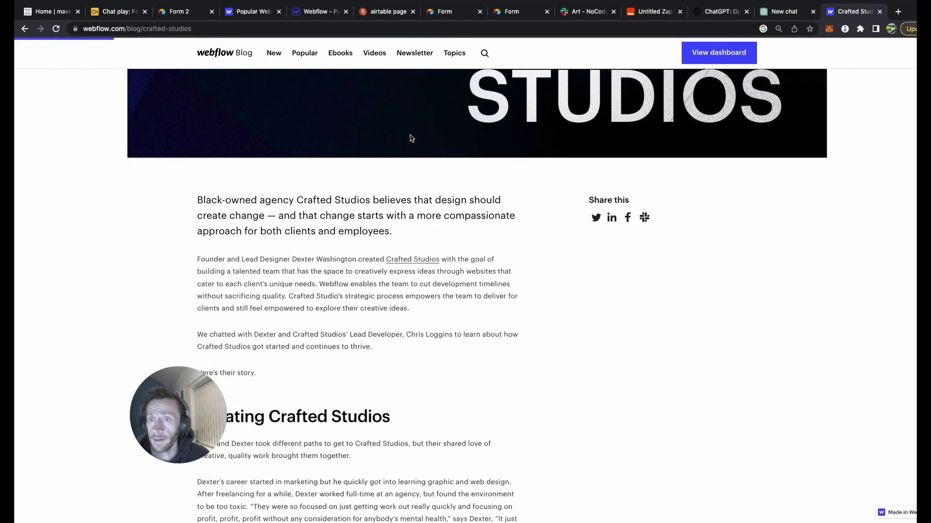
scroll(410, 138, down, 5)
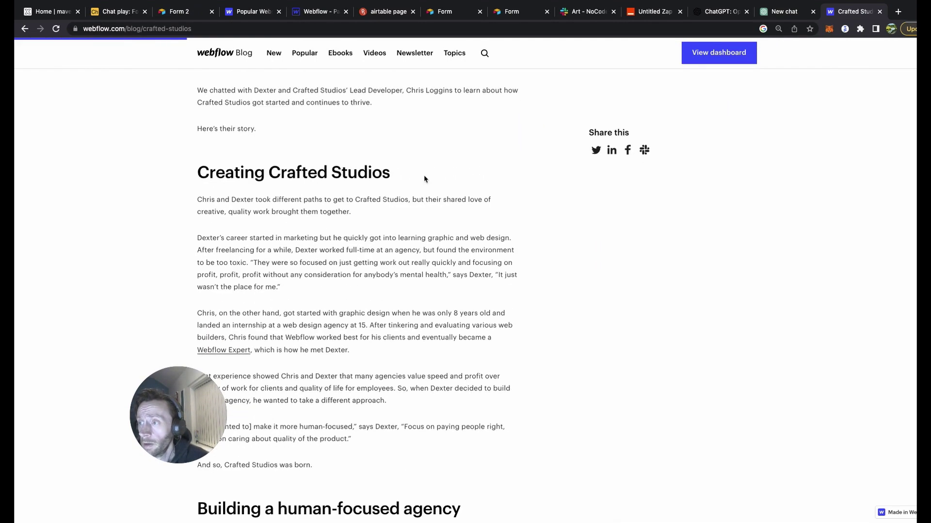
drag(399, 173, 203, 165)
key(ctrl+c)
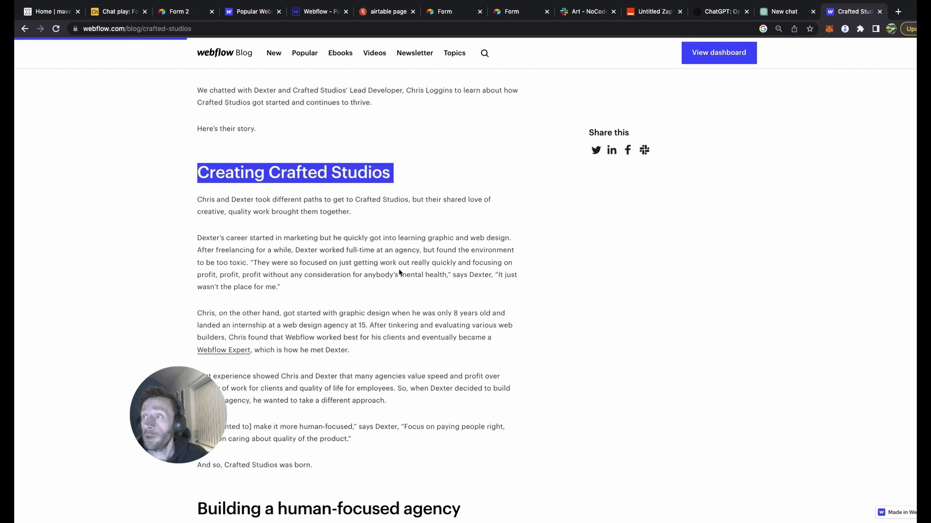
Paste 'Creating Crafted Studios' as the title and set Type of Text to Tweet.
click(187, 11)
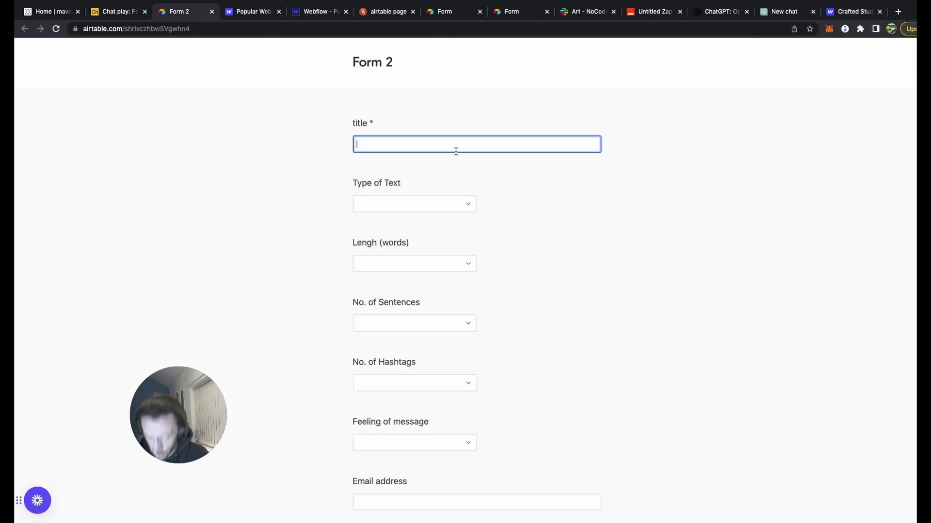
key(ctrl+v)
click(469, 205)
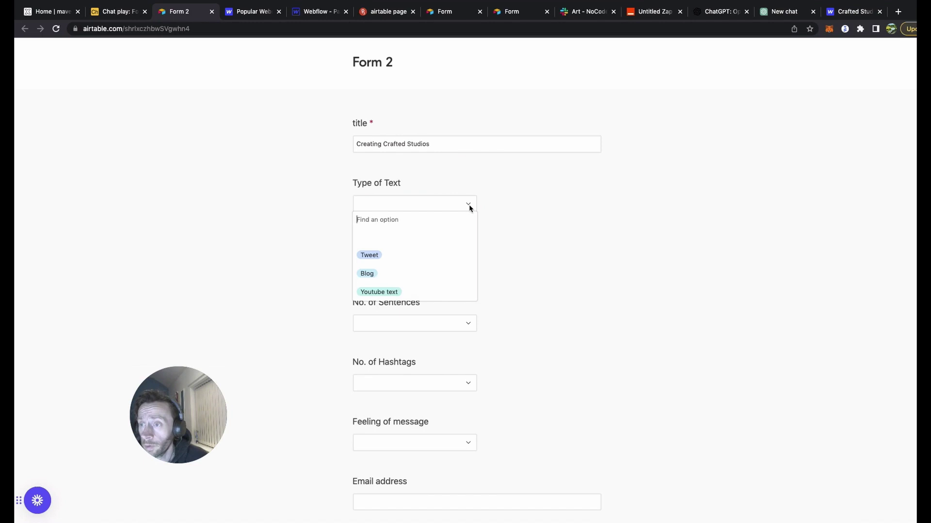
click(436, 255)
Copy the blog article text and paste it into the Tweet field.
click(511, 272)
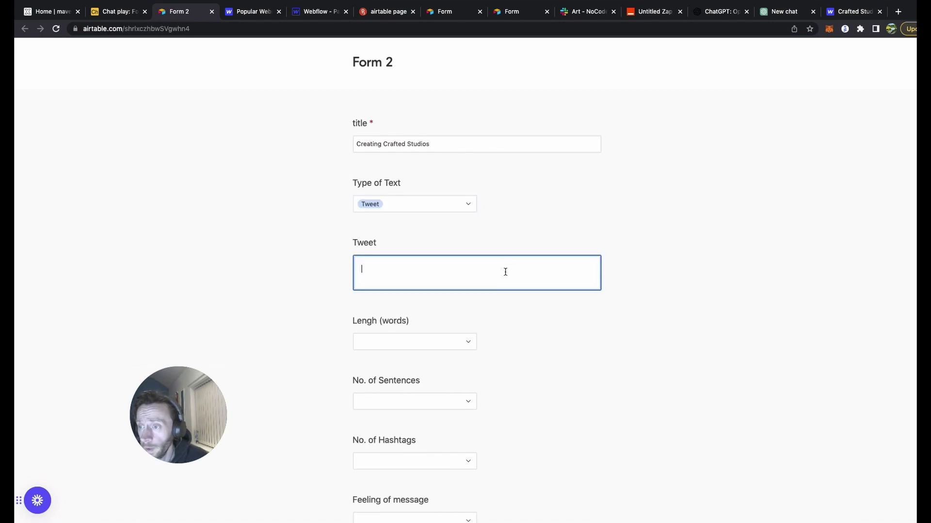
key(super+9)
scroll(465, 519, down, 10)
scroll(465, 519, down, 10)
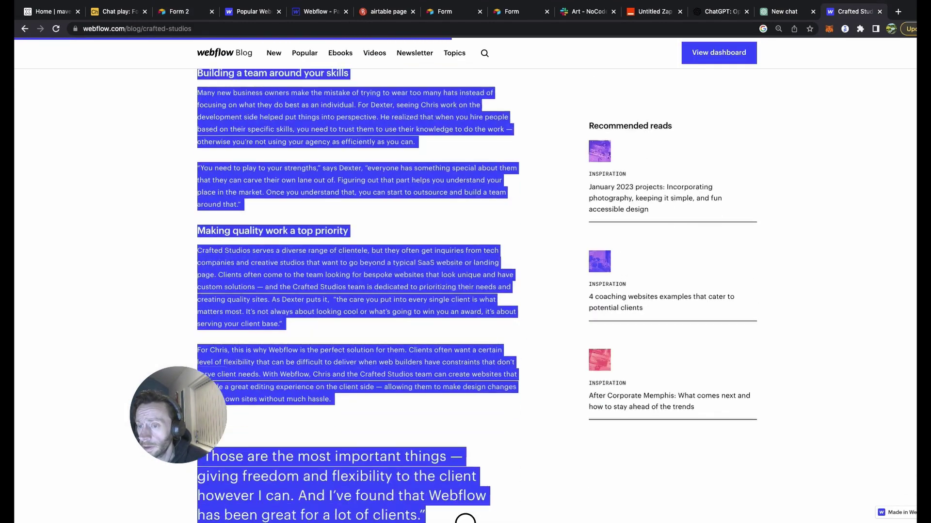
key(super+3)
key(super+v)
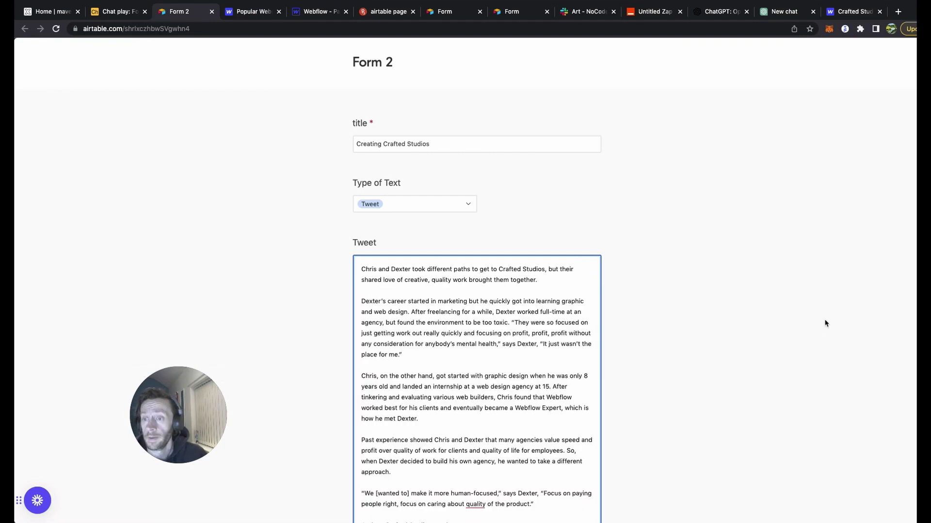
scroll(657, 239, down, 6)
scroll(657, 239, down, 6)
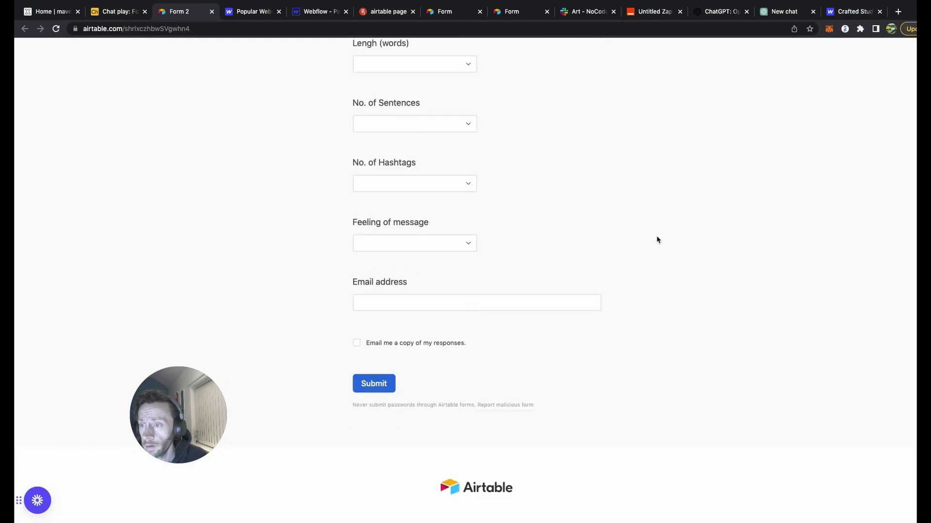
scroll(453, 212, up, 3)
Set No. of Hashtags to 2-3 and Feeling of message to Fun, leaving length and sentences unset.
click(455, 211)
click(587, 242)
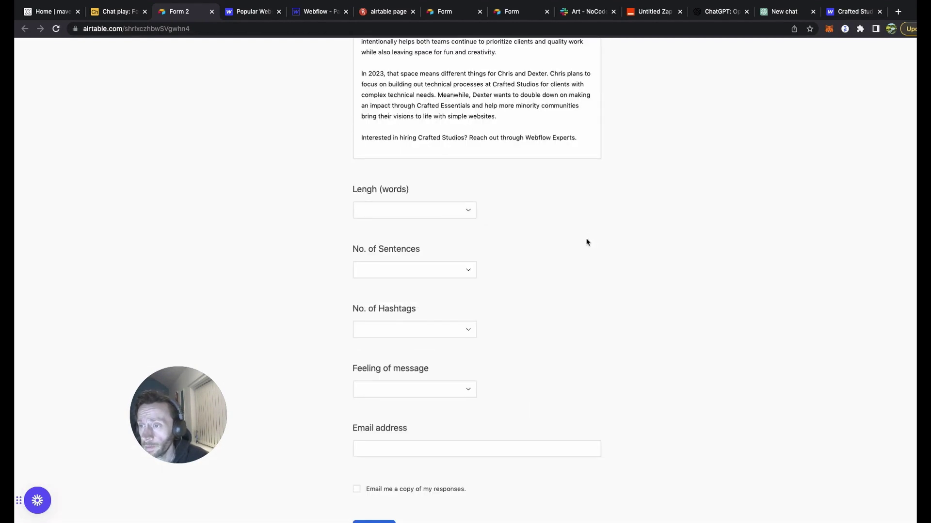
click(449, 270)
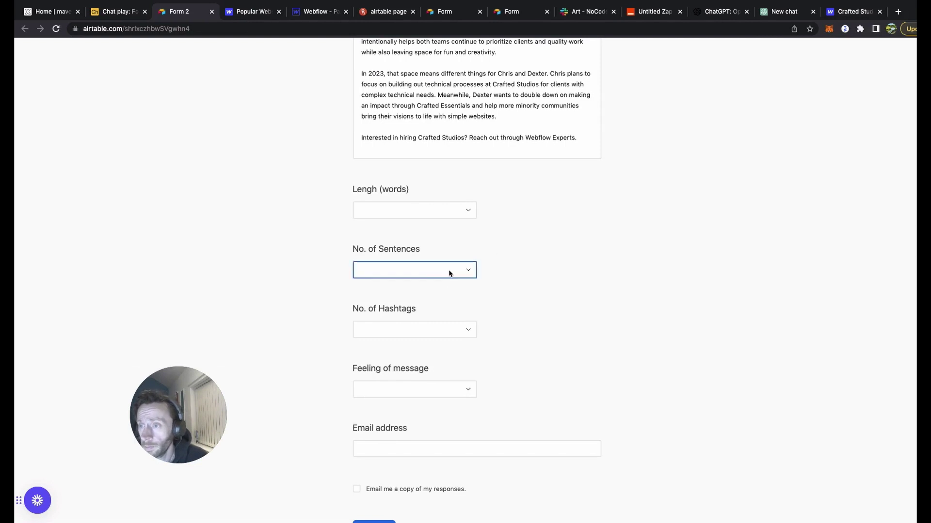
click(584, 293)
click(461, 329)
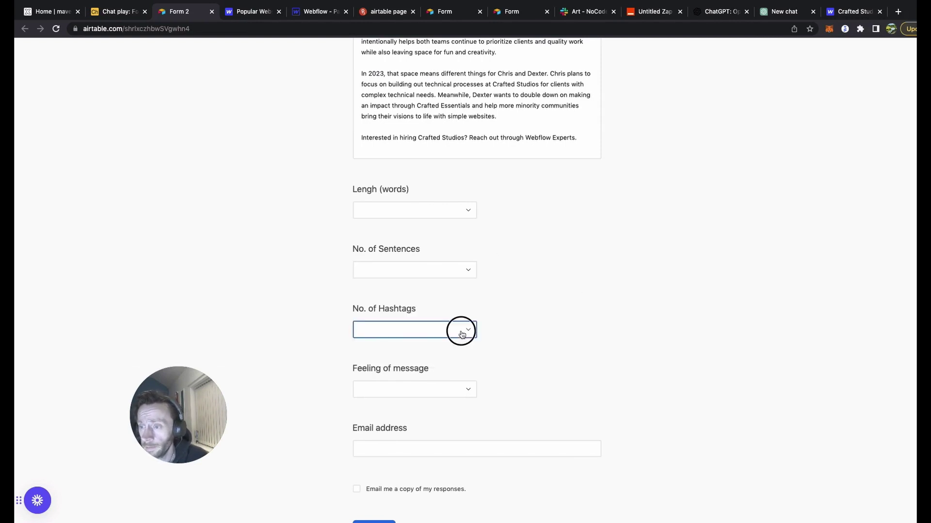
click(454, 405)
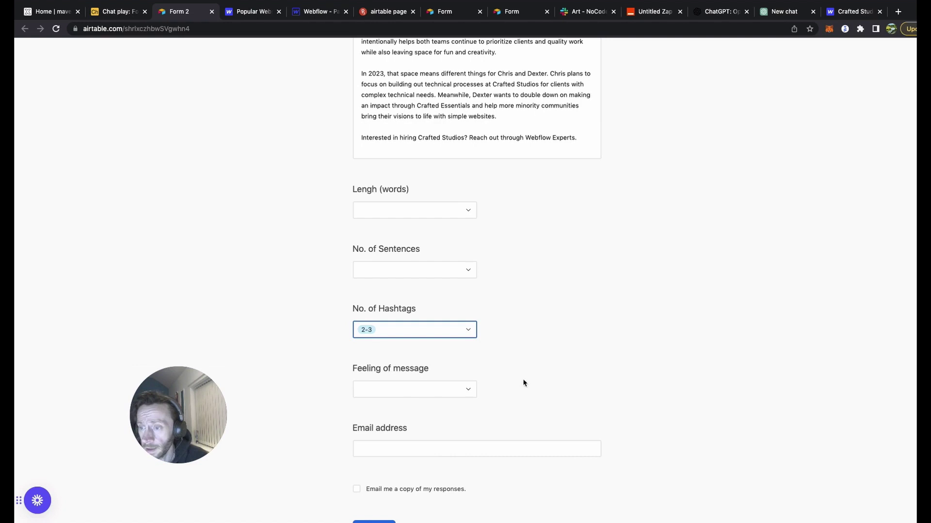
click(462, 390)
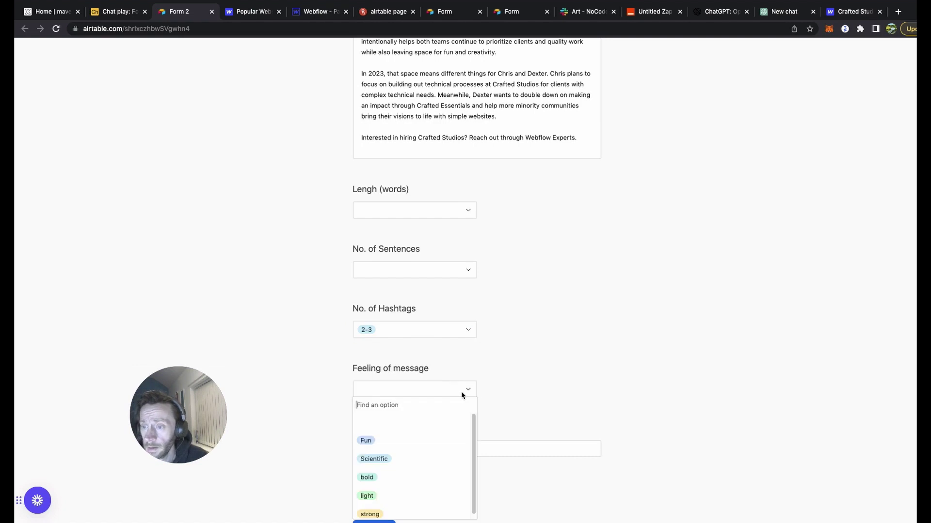
click(462, 437)
Paste in the contact's e-mail address and submit the form.
scroll(664, 303, down, 3)
click(438, 296)
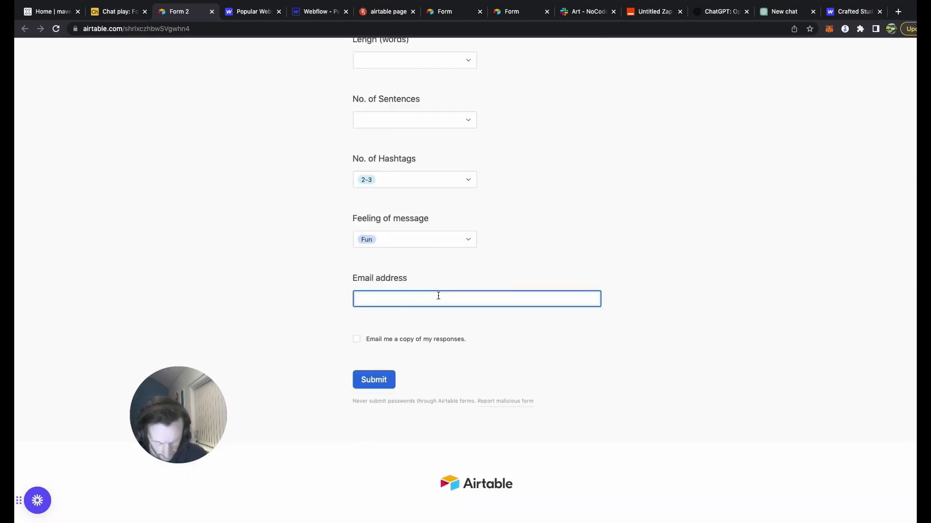
key(ctrl+v)
click(387, 379)
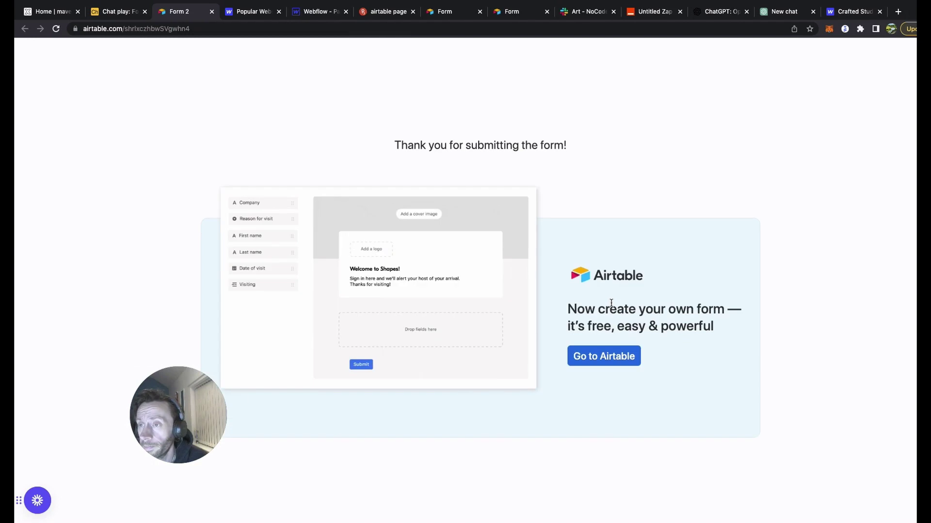
Show the Chat play grid and inspect the Creating Crafted Studios record's empty Outcome cell.
click(123, 11)
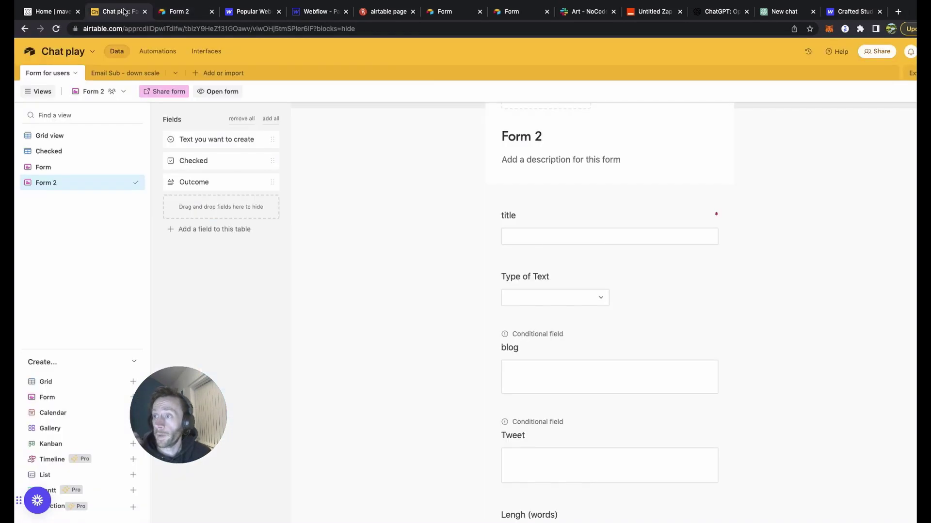
click(62, 137)
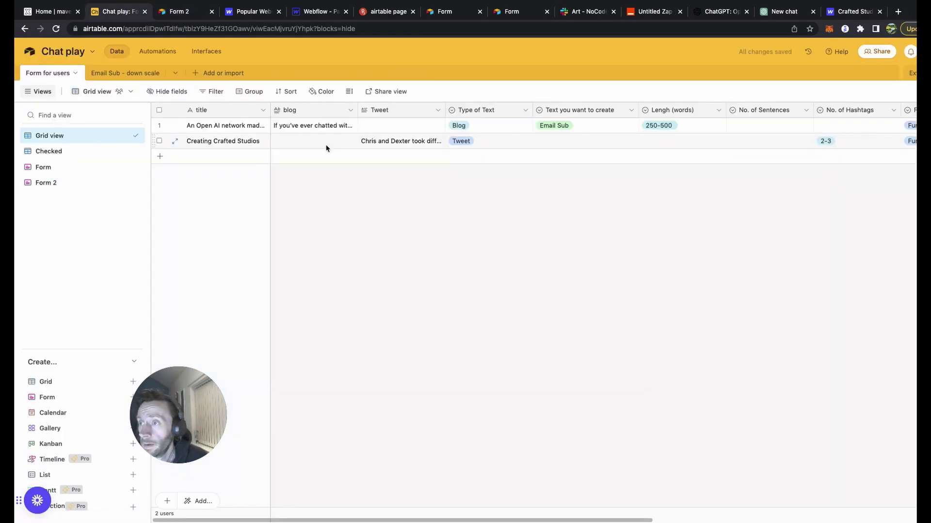
drag(452, 519, 416, 516)
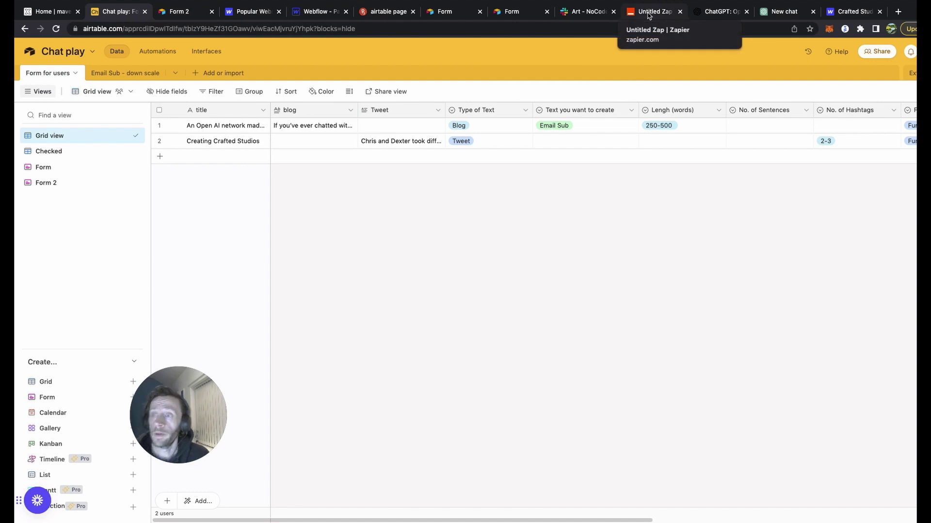
drag(557, 520, 896, 519)
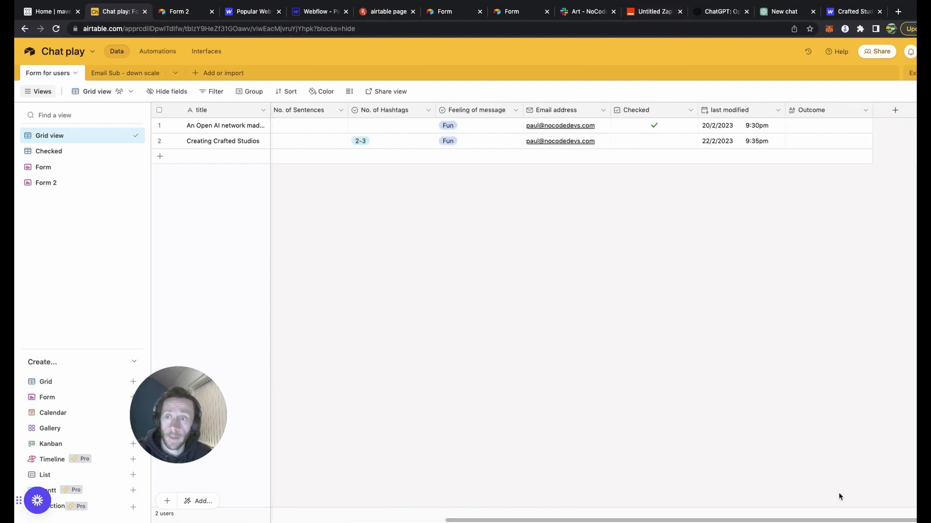
click(809, 144)
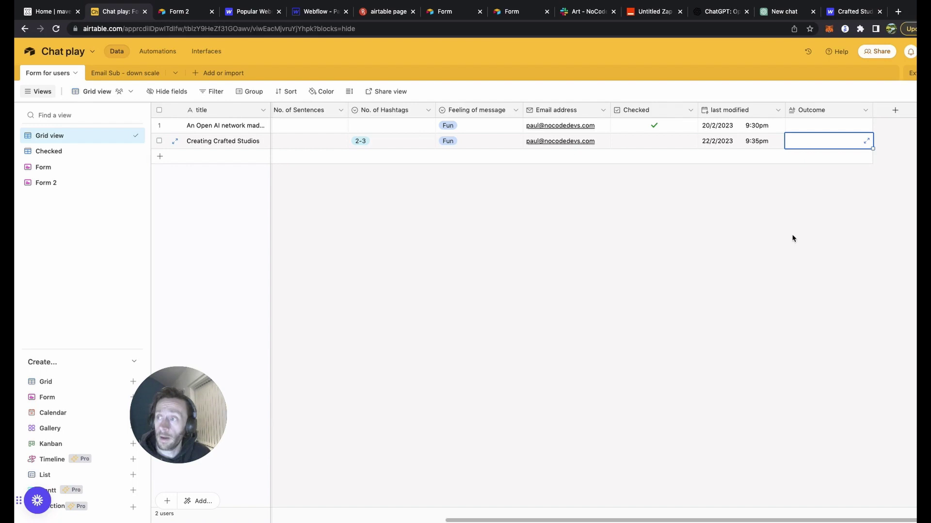
click(726, 284)
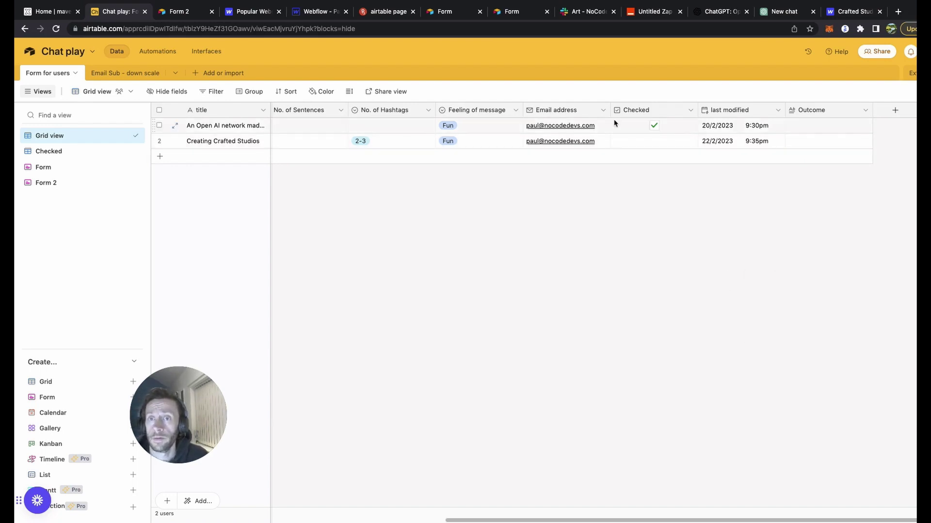
Set the Zap trigger to Airtable New Record using the Airtable #8 account.
click(651, 11)
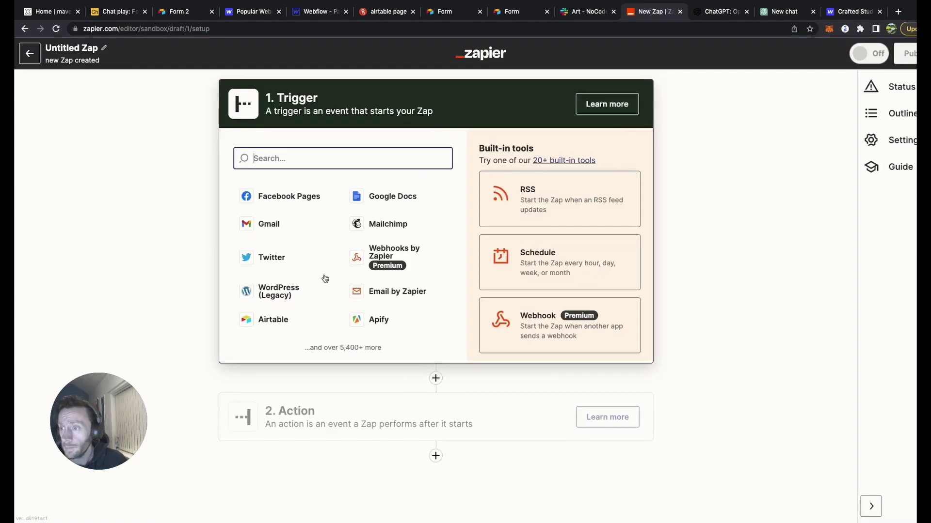
click(287, 322)
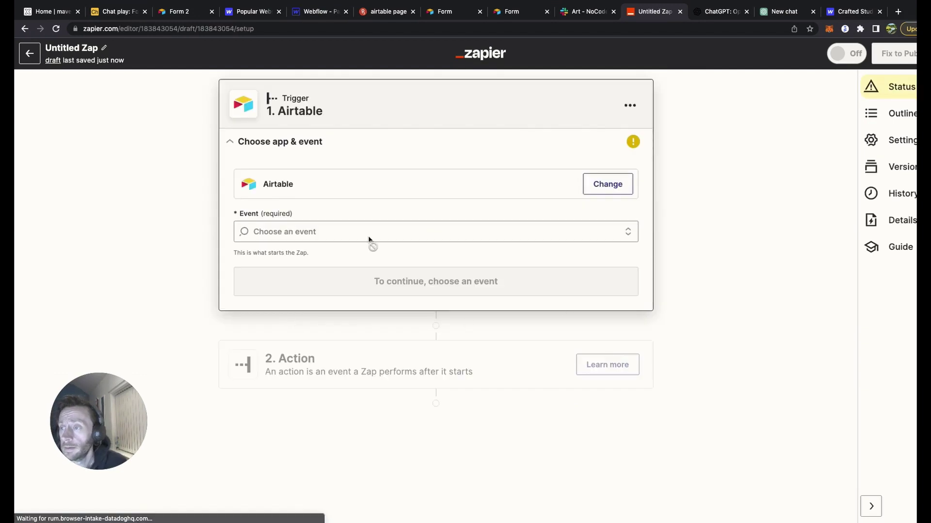
click(359, 231)
click(358, 274)
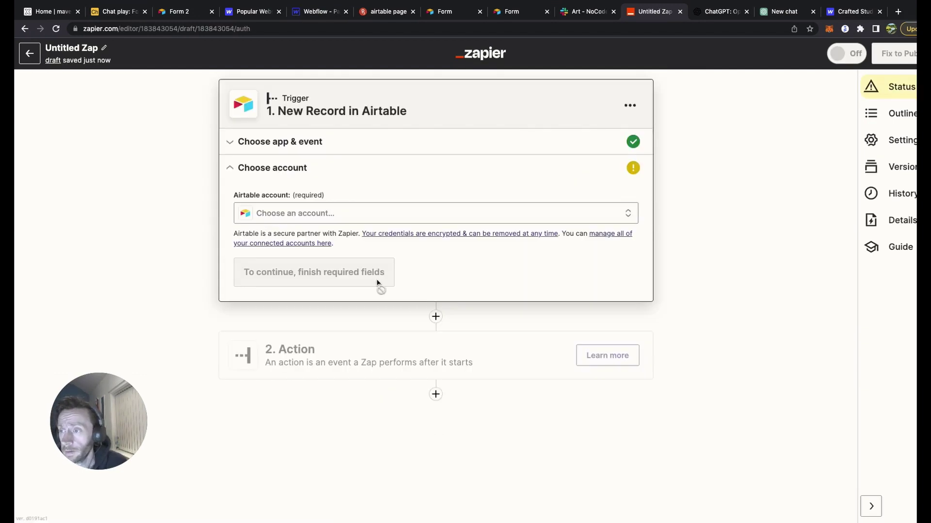
click(381, 215)
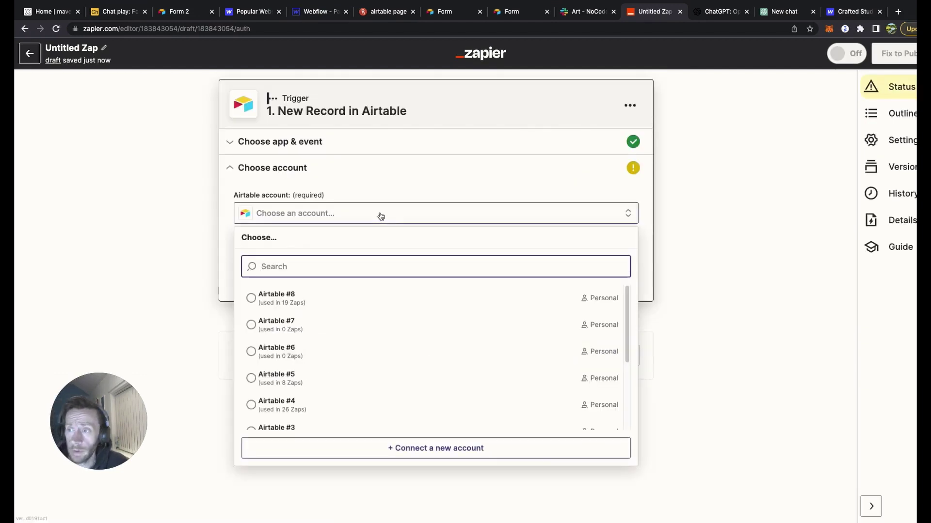
click(382, 299)
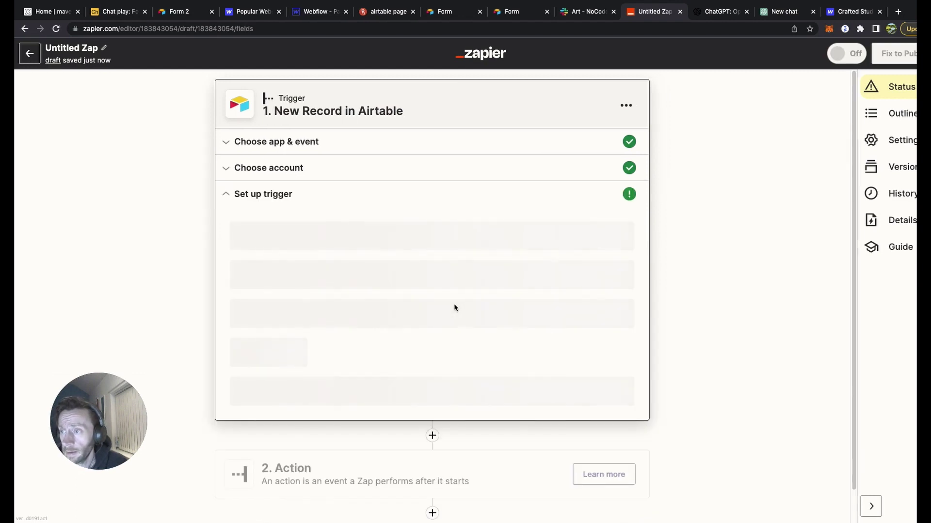
Point the trigger at base Chat play, table Form for users, Grid view, and accept the test.
click(392, 243)
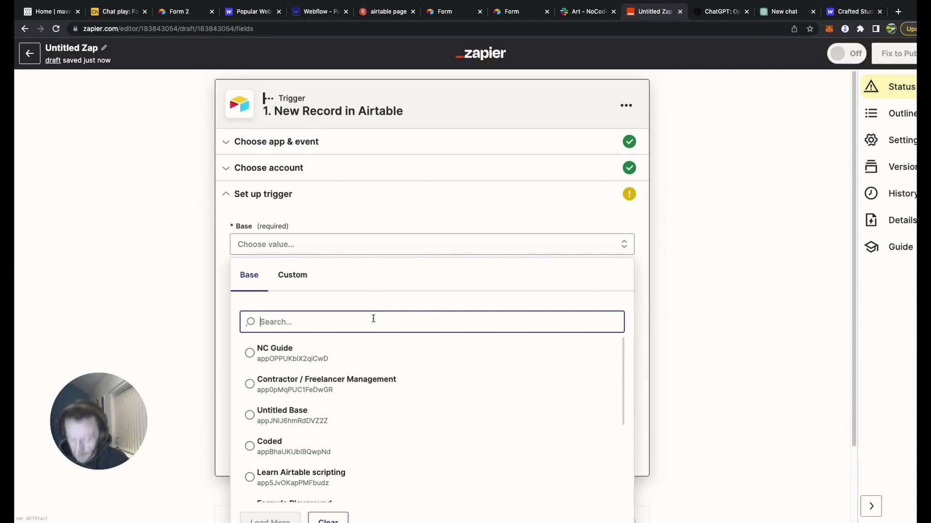
text(chat)
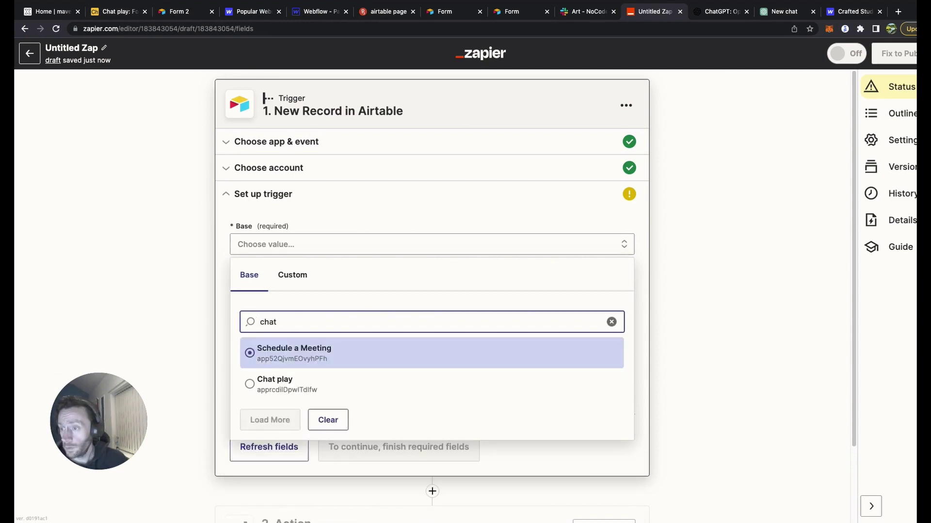
click(331, 386)
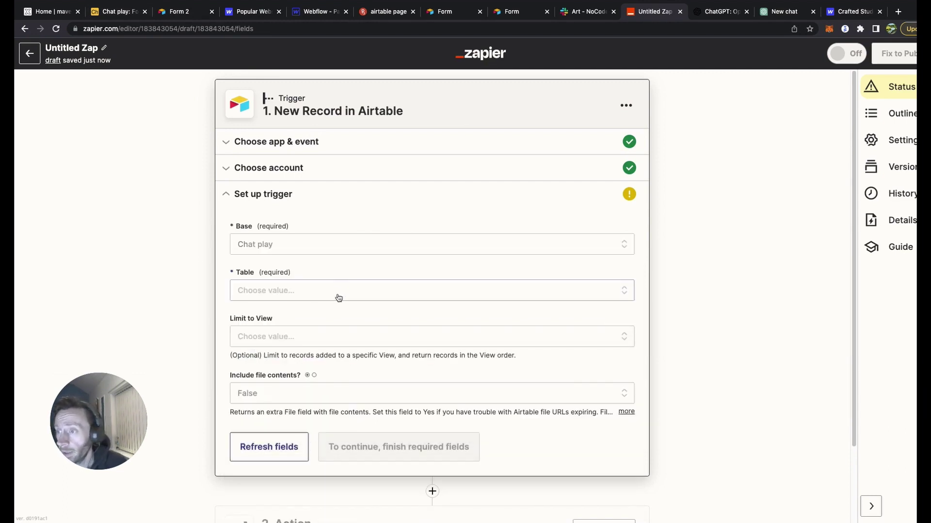
click(339, 292)
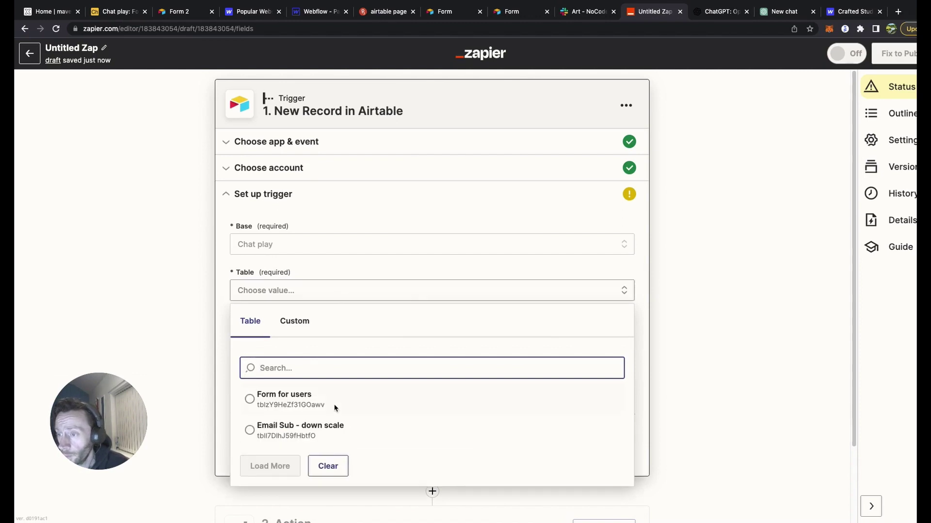
click(335, 410)
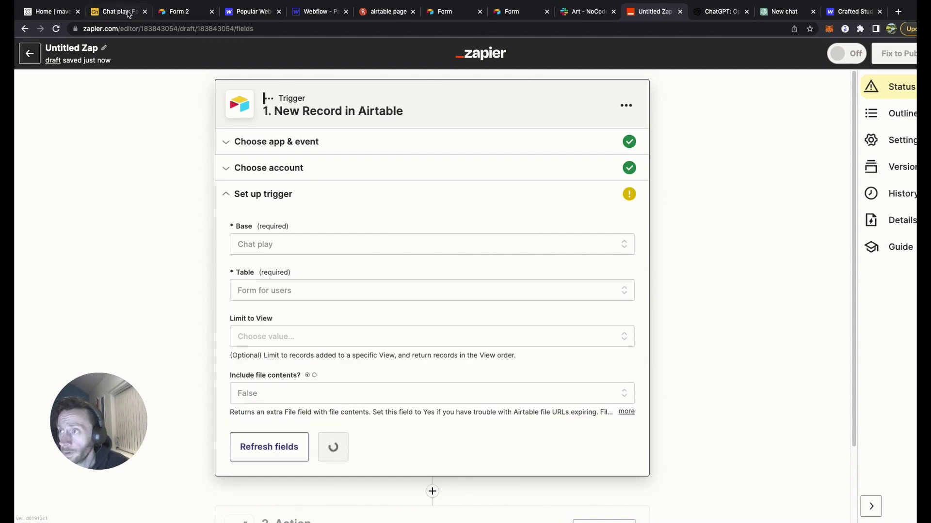
click(369, 337)
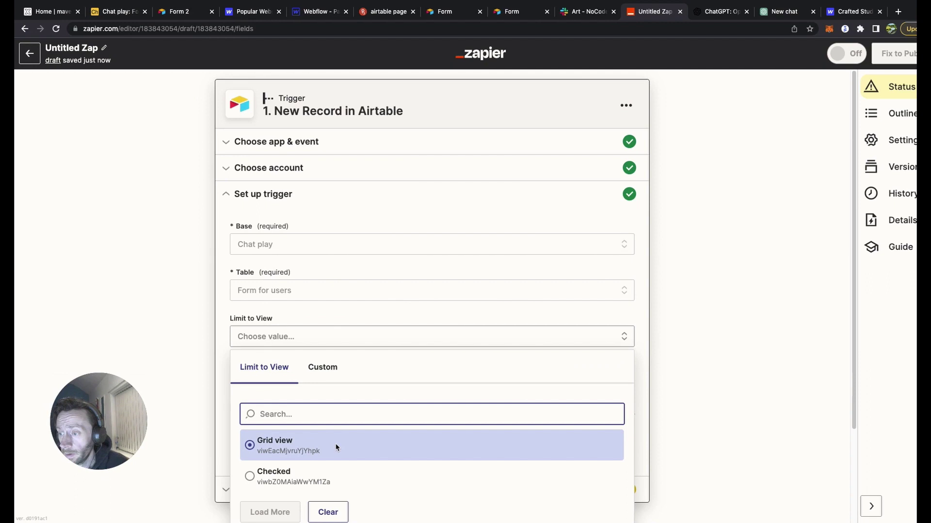
click(334, 444)
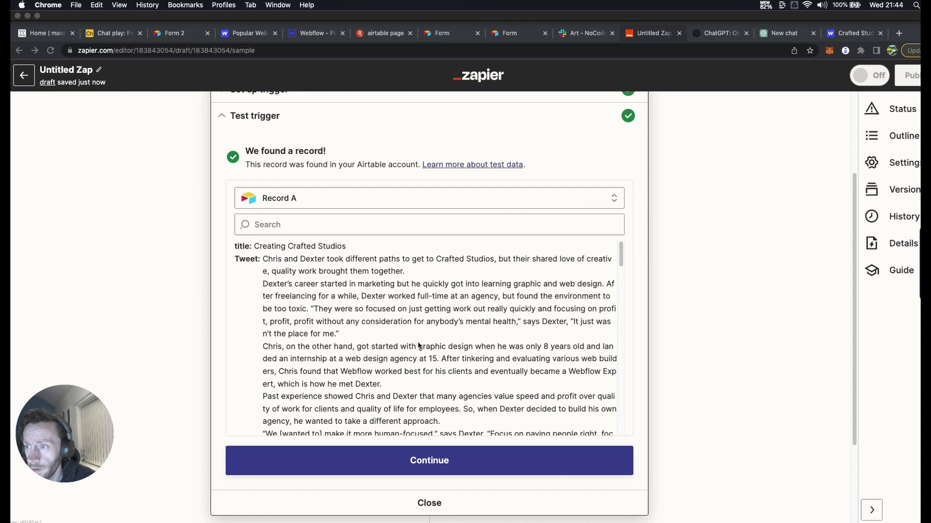
click(533, 460)
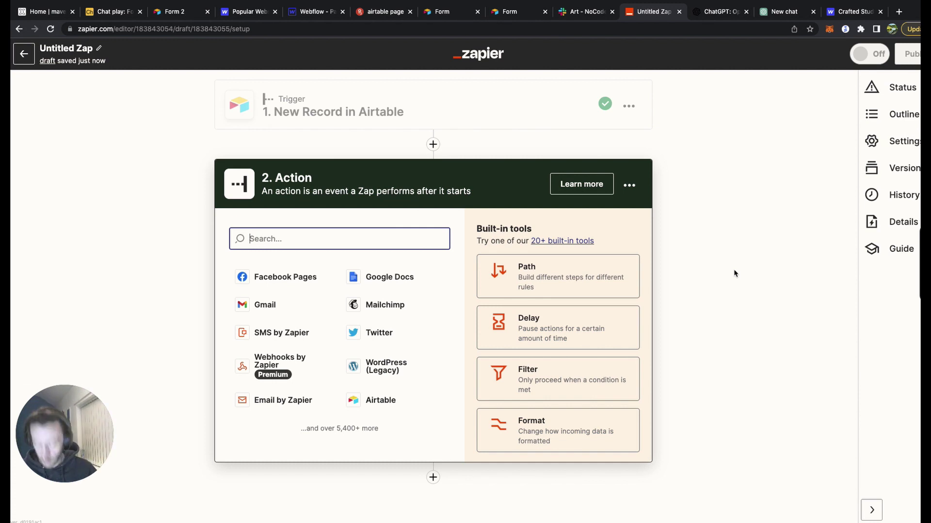
Choose OpenAI as the action app with the Send Prompt event, and continue.
text(open)
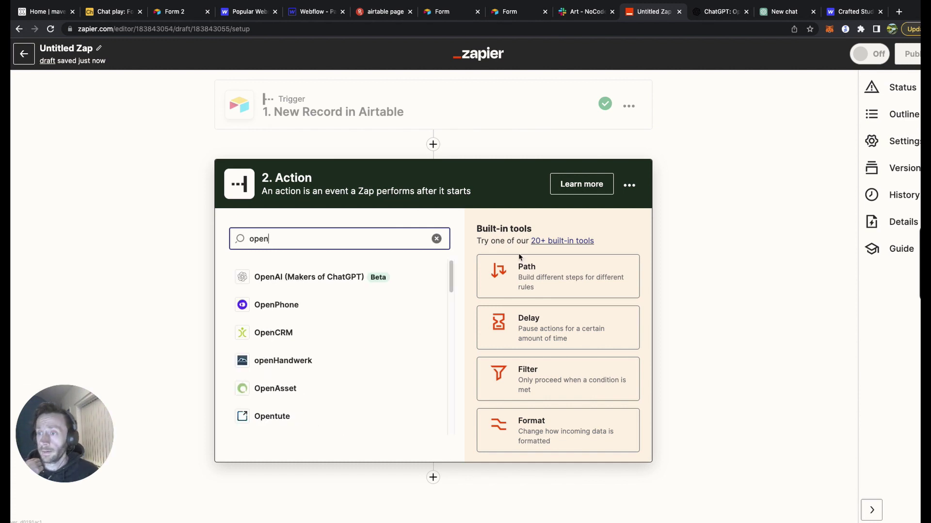
click(359, 280)
click(386, 312)
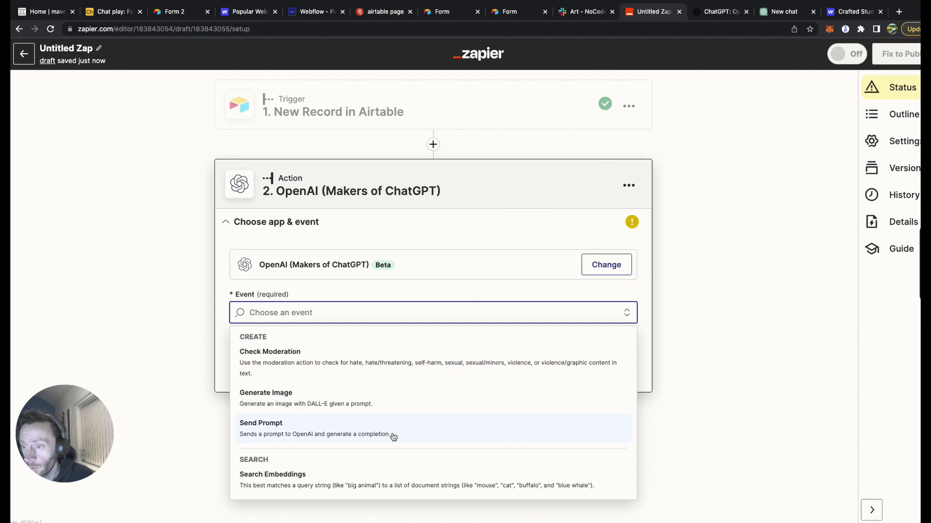
click(394, 436)
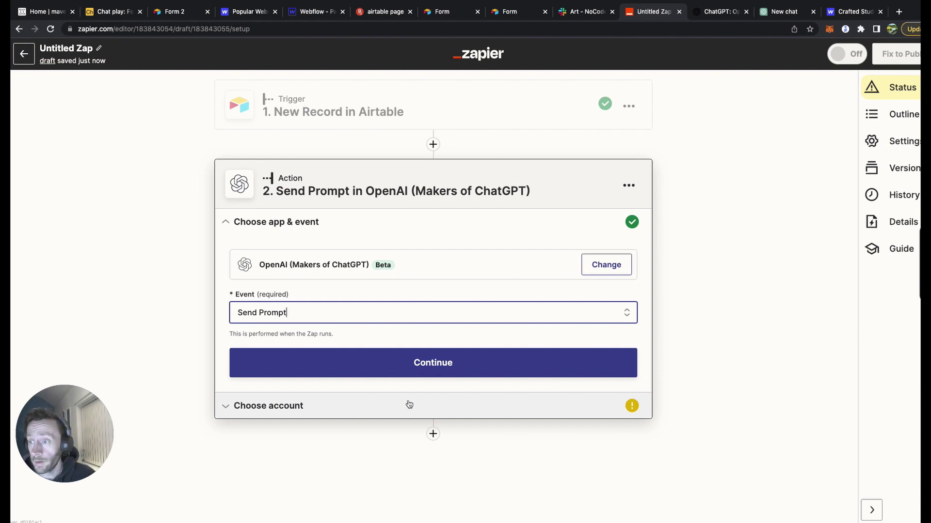
click(439, 363)
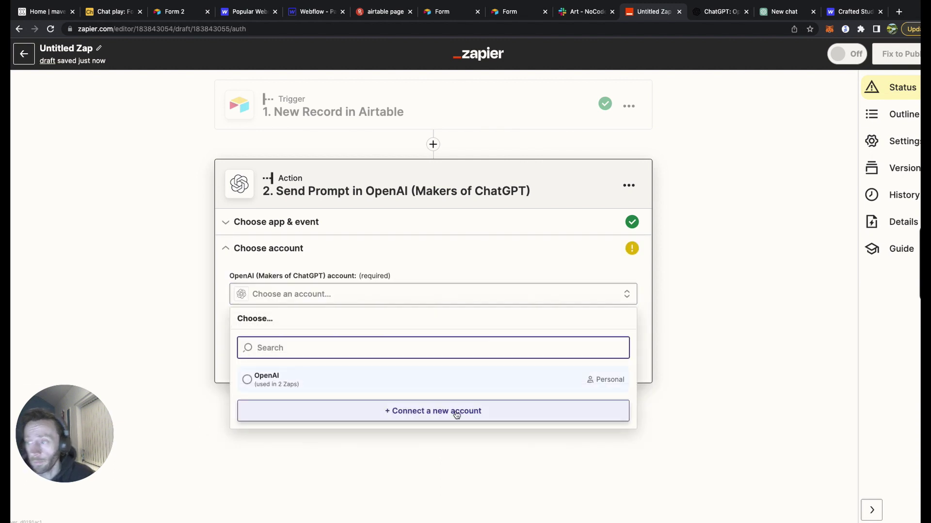
Start connecting a new OpenAI account and go to the OpenAI Platform login page.
click(456, 411)
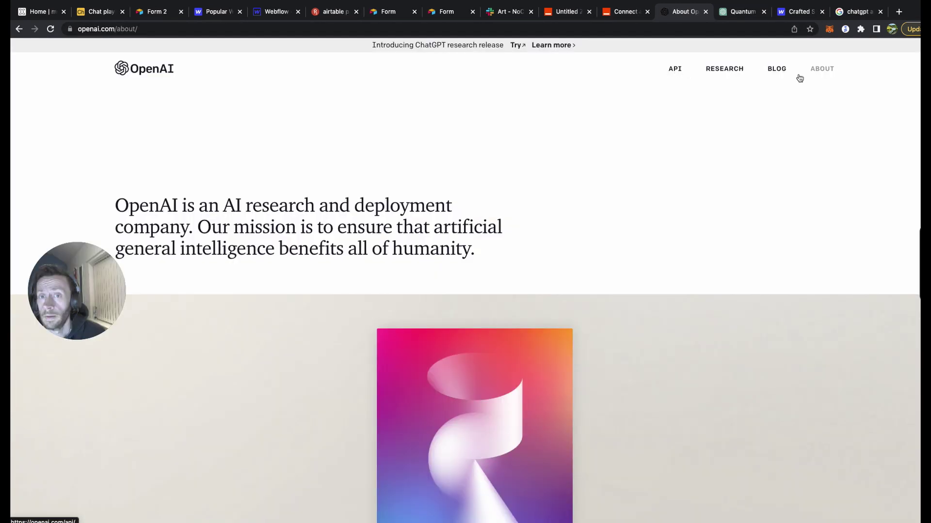
click(673, 71)
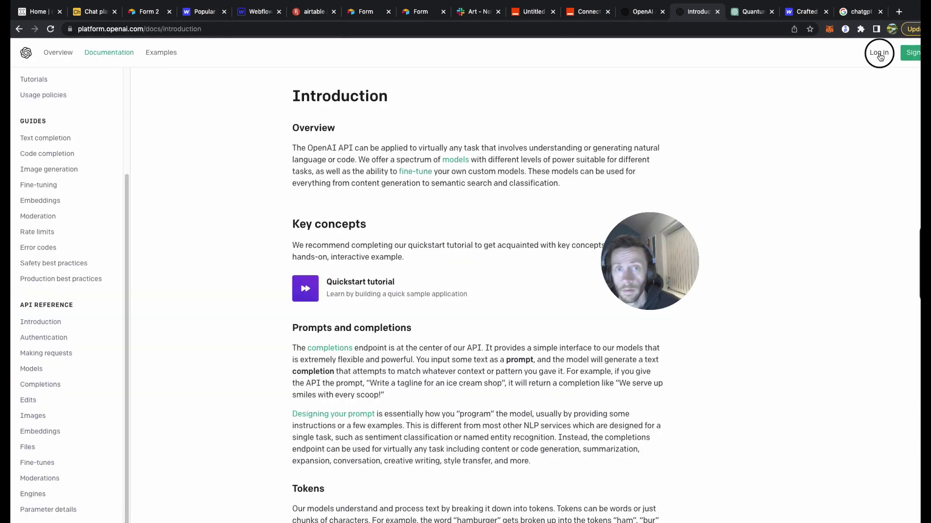
click(879, 53)
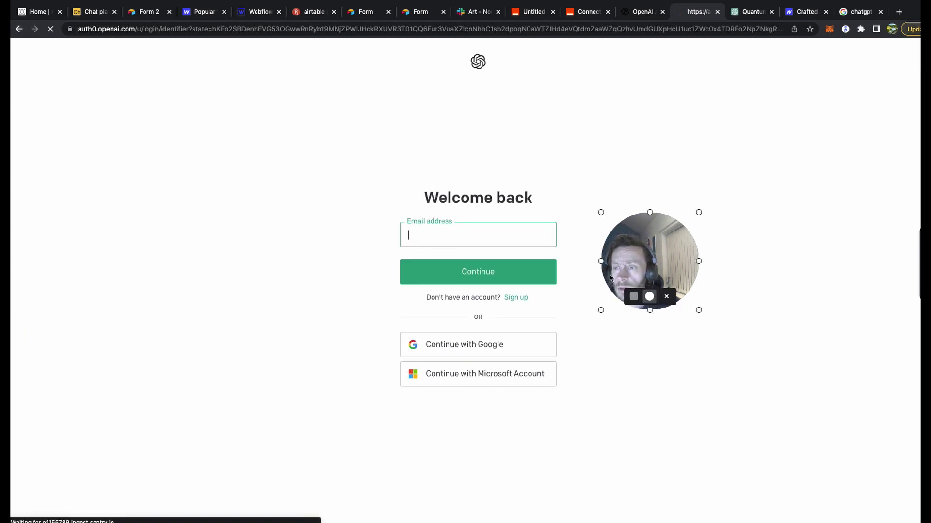
drag(624, 285, 91, 435)
Sign in with Google, then create and copy a new secret key from the API keys page.
click(467, 349)
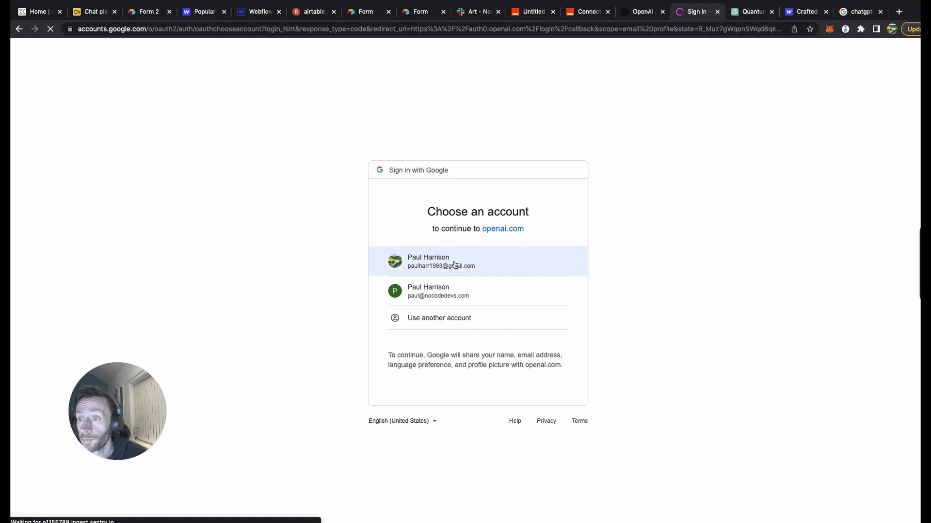
click(455, 265)
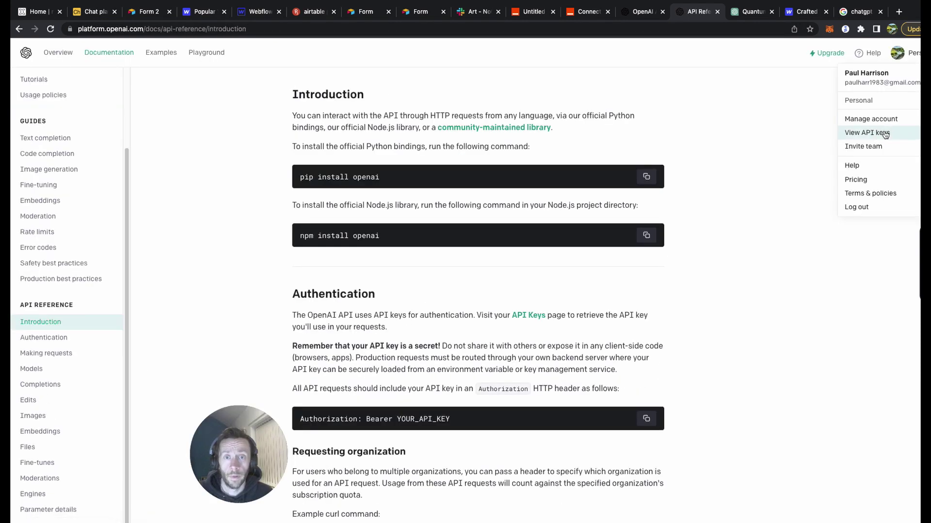
click(884, 138)
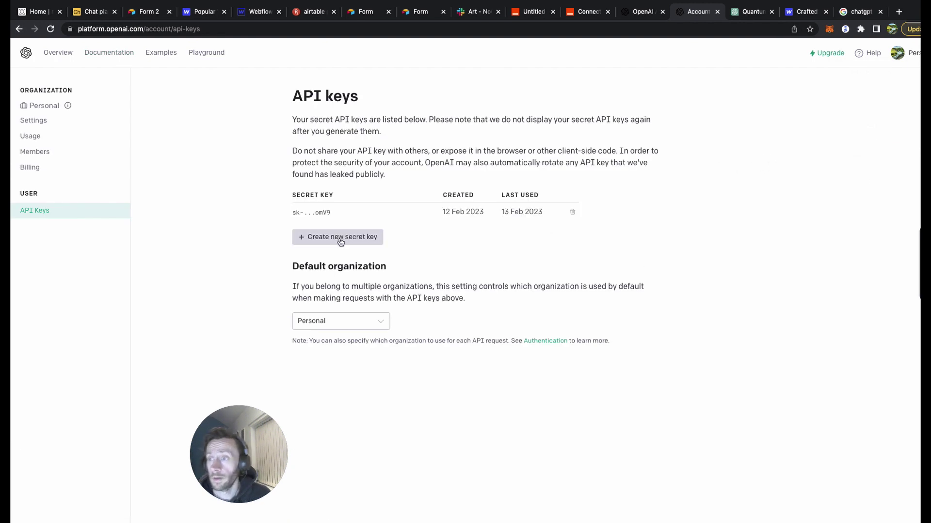
click(341, 237)
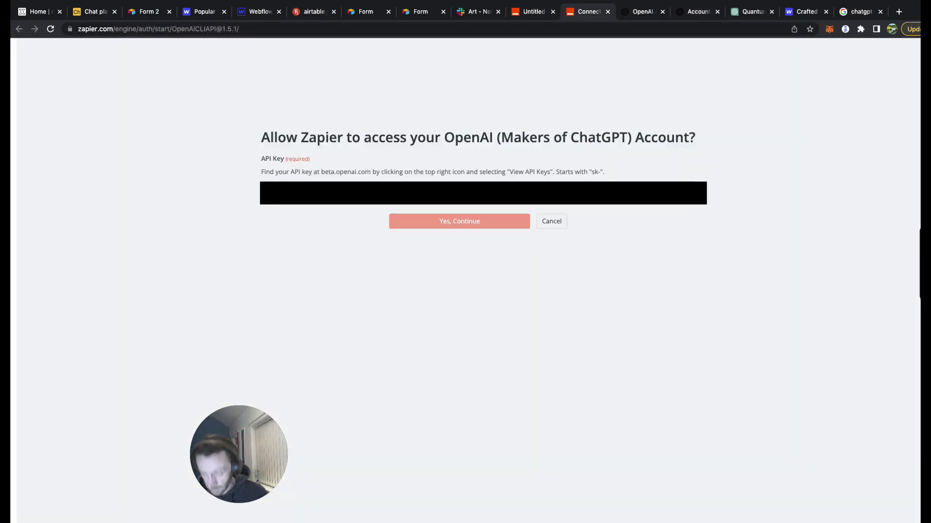
Authorize the OpenAI connection with the pasted secret API key.
click(421, 221)
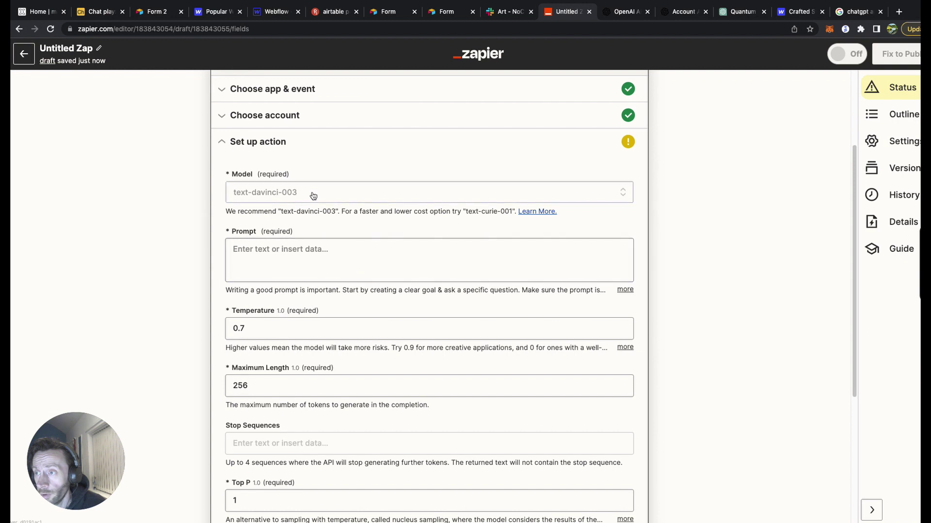
Browse the Airtable record's fields for the prompt and check the base's columns.
click(335, 253)
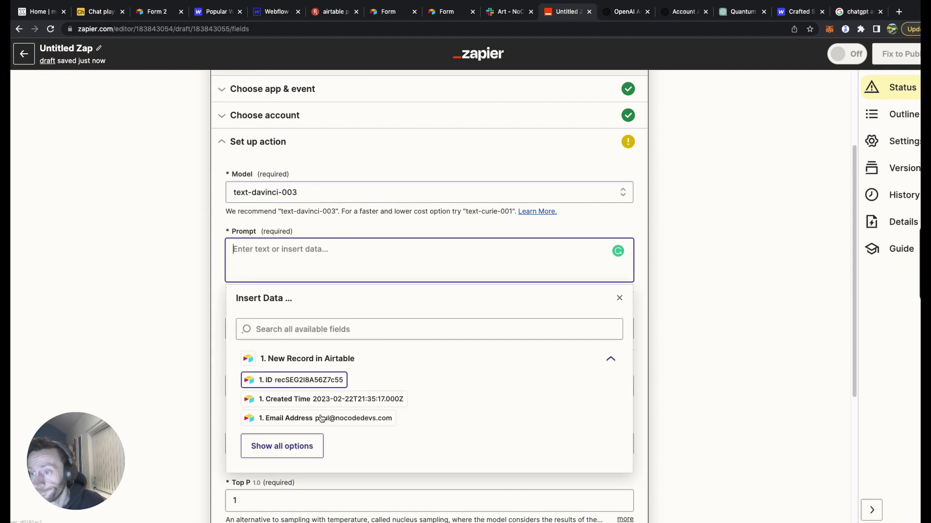
click(313, 454)
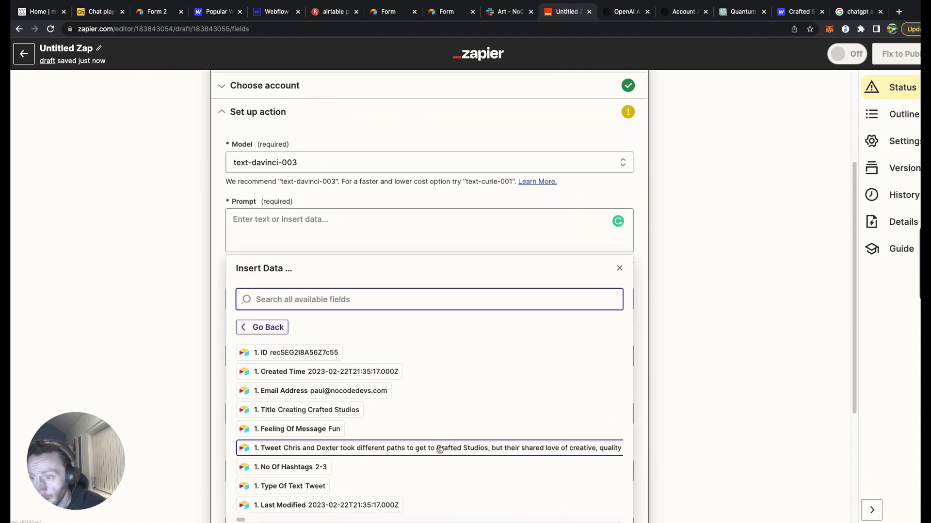
scroll(439, 455, down, 3)
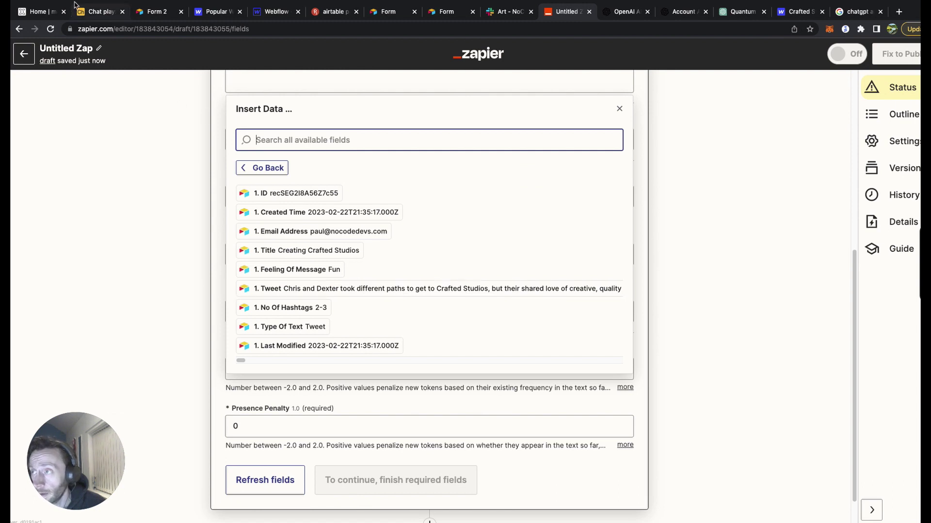
click(101, 12)
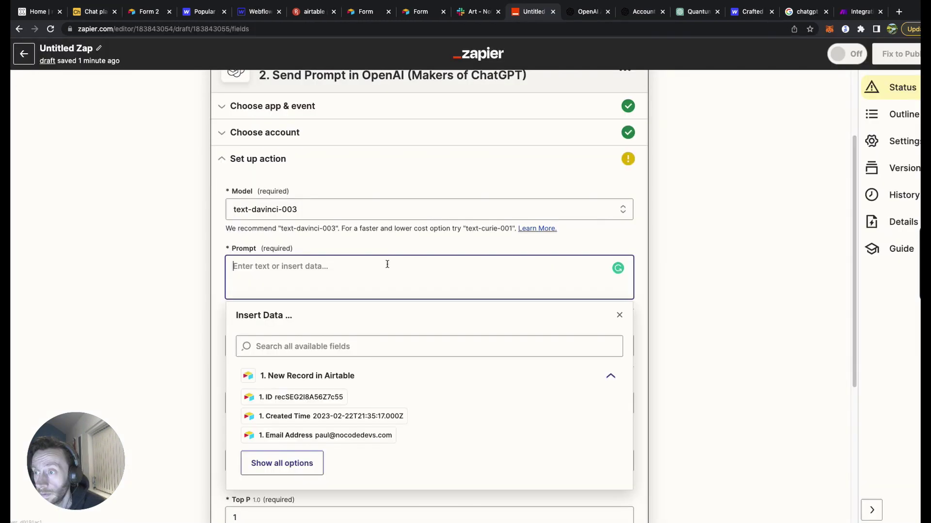
Start the prompt: 'write a' + Feeling Of Message + 'tweet from' + Tweet.
text(write)
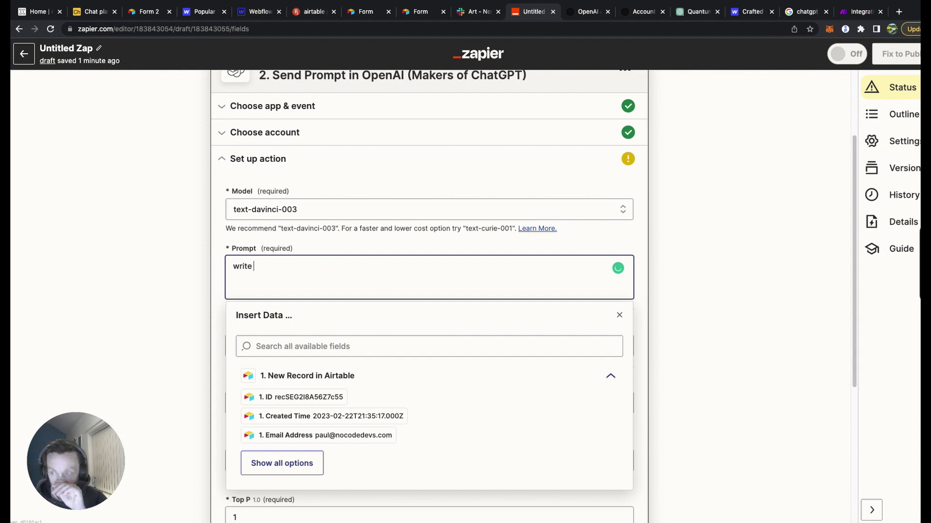
text( a)
click(279, 465)
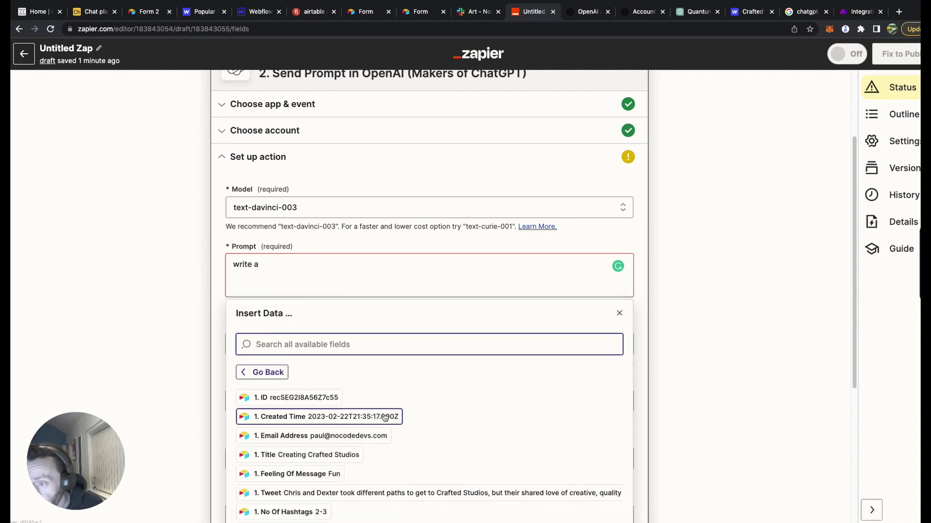
scroll(393, 417, down, 2)
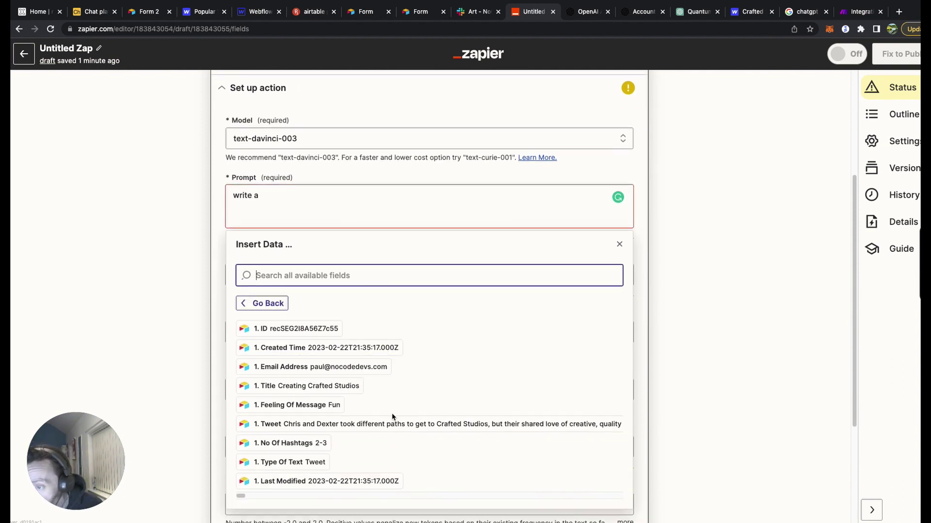
click(327, 406)
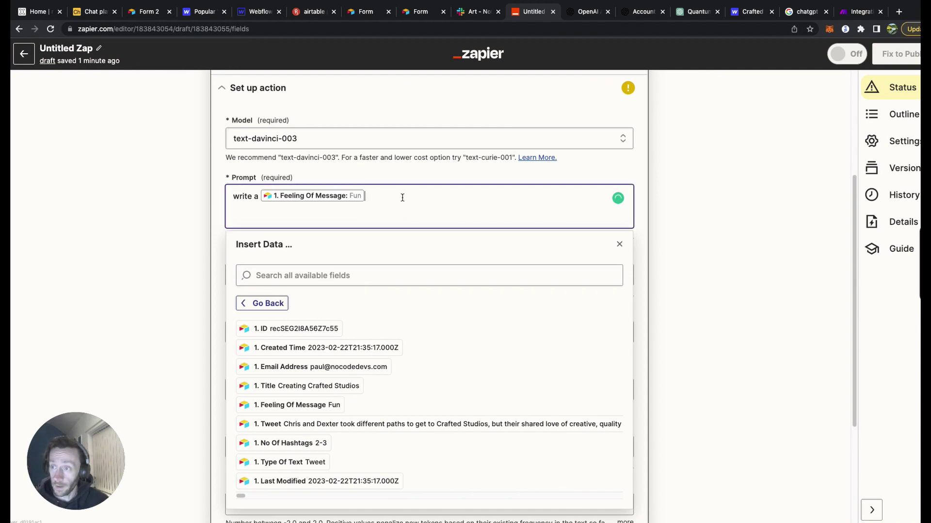
text(tweet from this 1. Tweet: Chris and Dexte...bflow Experts.)
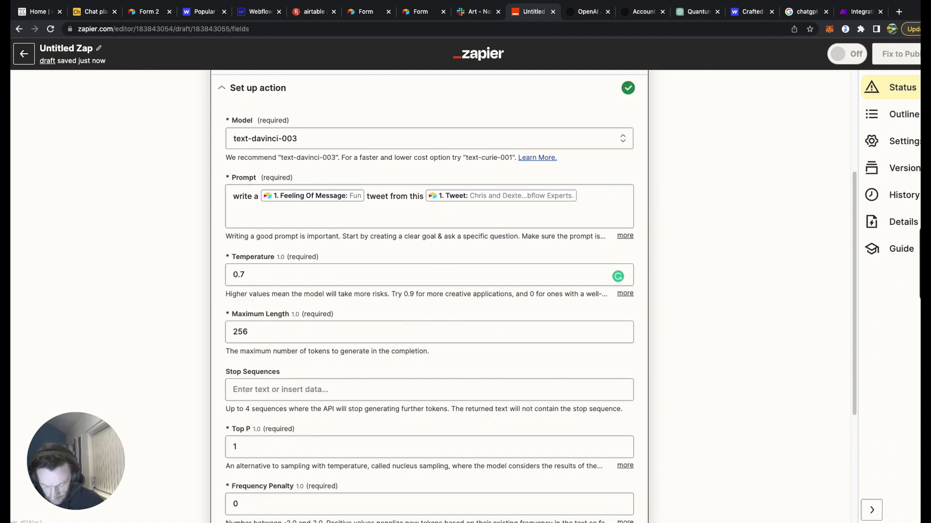
click(601, 196)
End the prompt with 'and add at least' + No Of Hashtags + 'relevant hashtags to the end.'.
text(and add at least)
click(282, 329)
click(290, 380)
text(re)
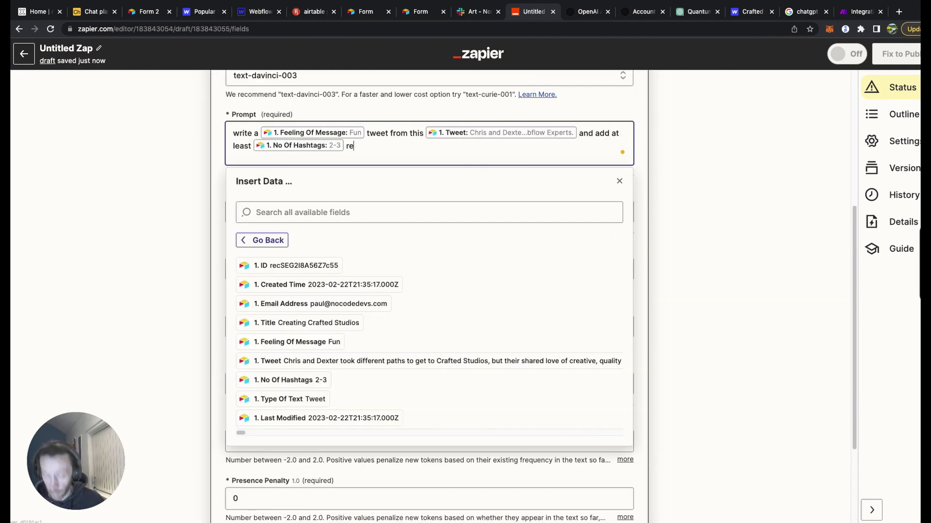
text(lev)
key(BackSpace)
text(levant hashtags to the end.)
key(Tab)
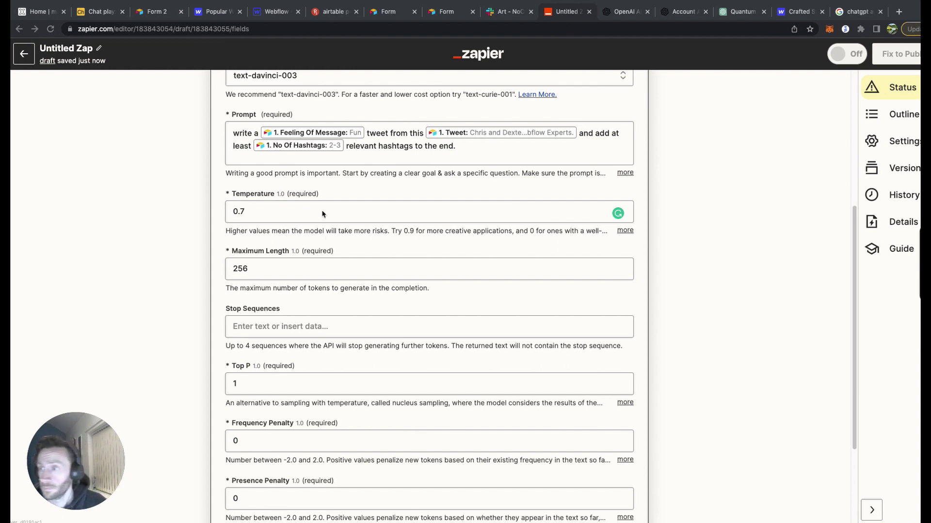
click(279, 210)
click(279, 209)
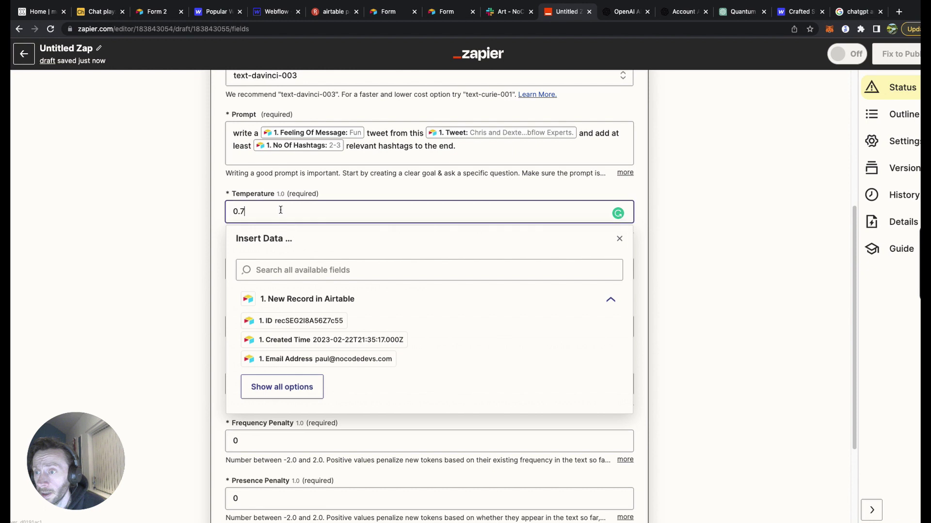
click(435, 192)
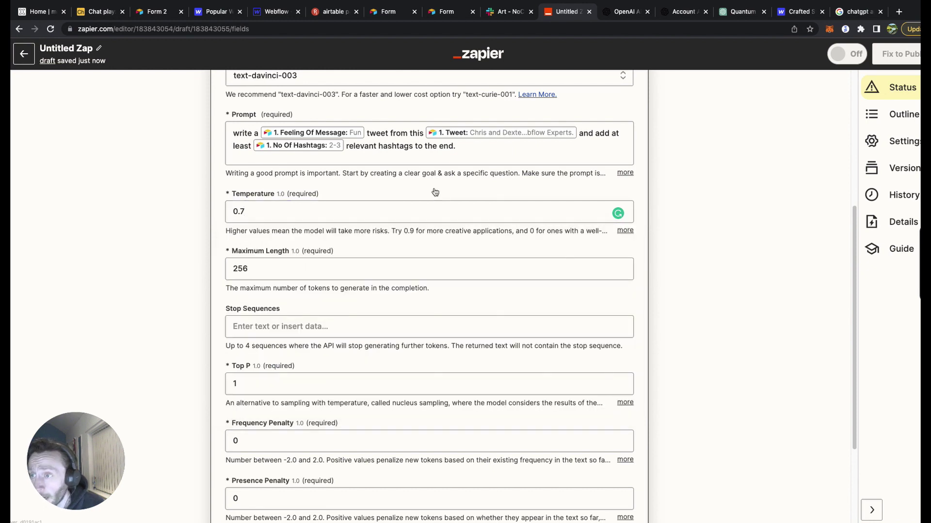
click(363, 271)
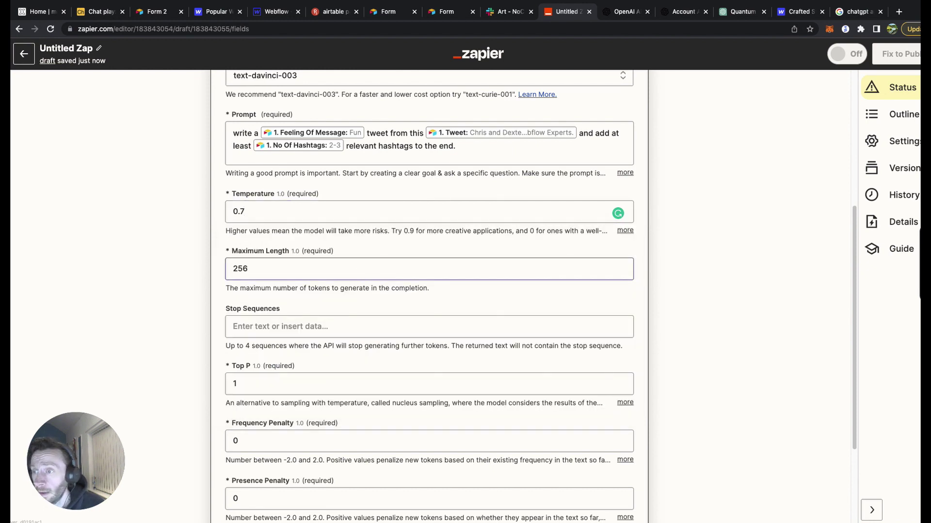
click(405, 249)
scroll(405, 249, down, 3)
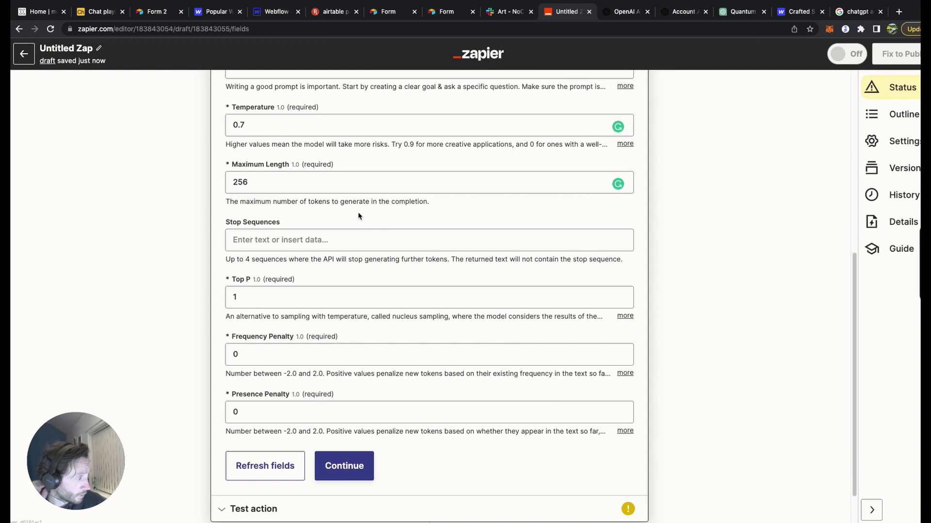
click(287, 181)
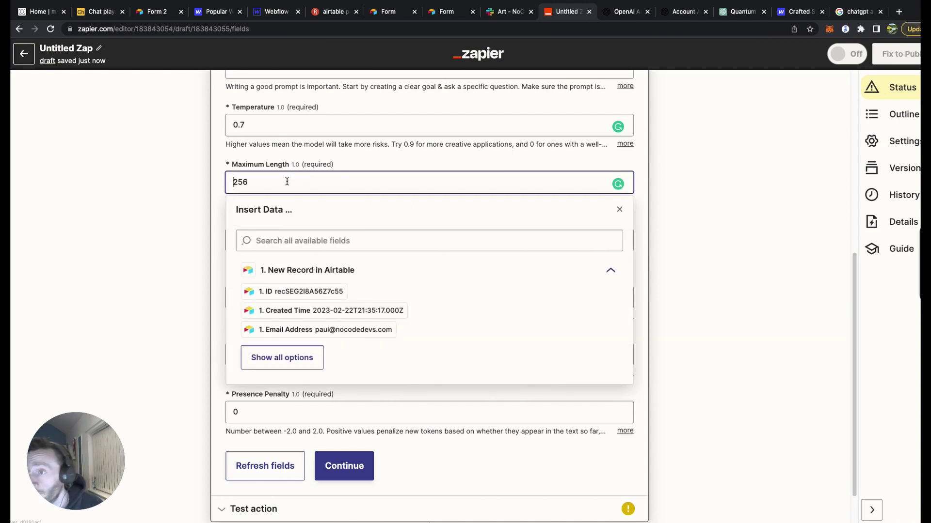
click(400, 167)
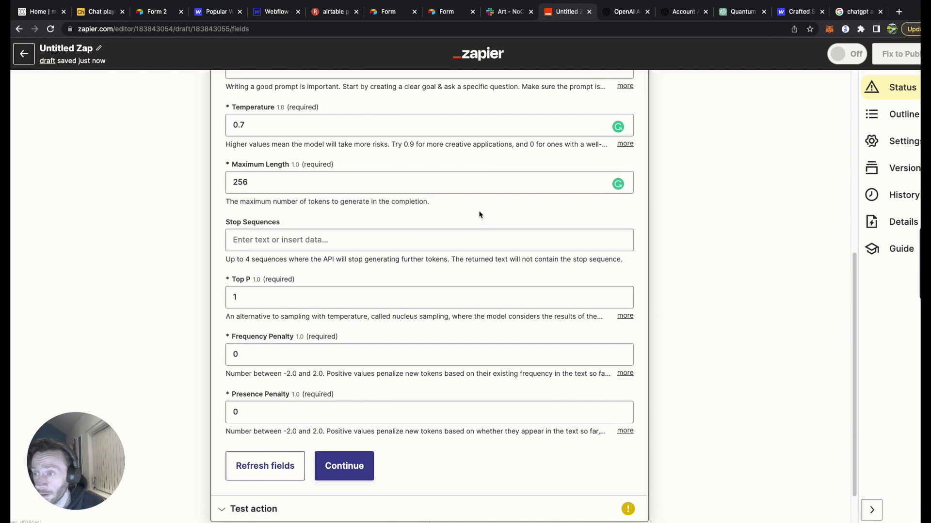
scroll(479, 215, down, 1)
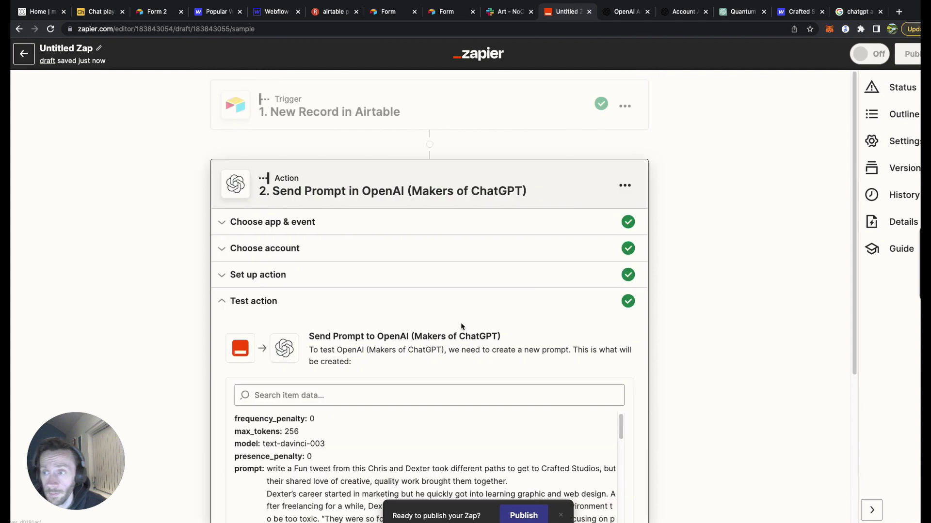
Test the OpenAI action and review the returned Crafted Studios tweet with hashtags.
scroll(543, 315, down, 5)
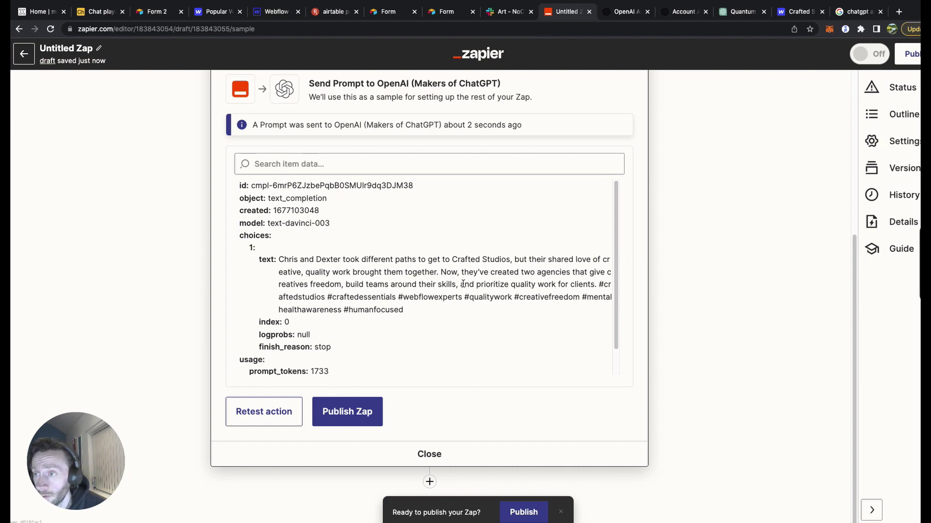
scroll(463, 284, up, 5)
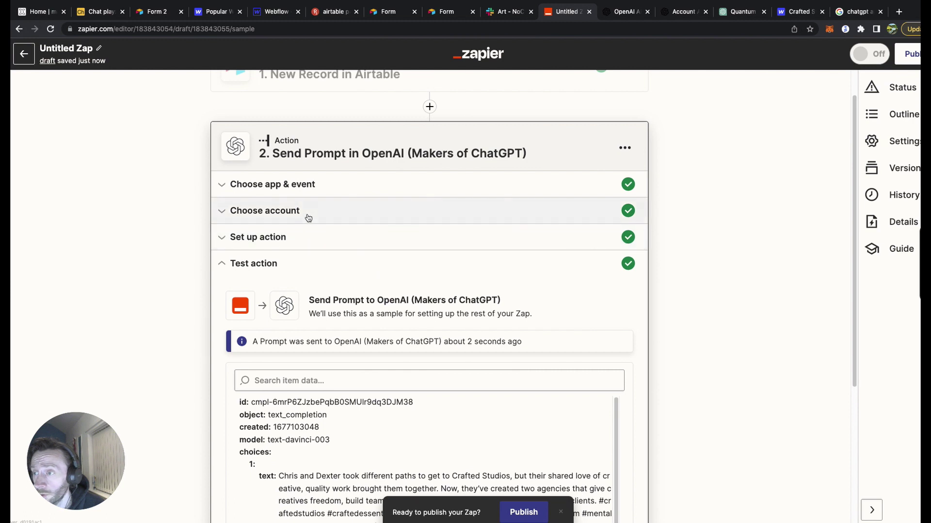
Change 'at least' to 'at most' in the prompt and review the retest result.
click(307, 238)
click(231, 241)
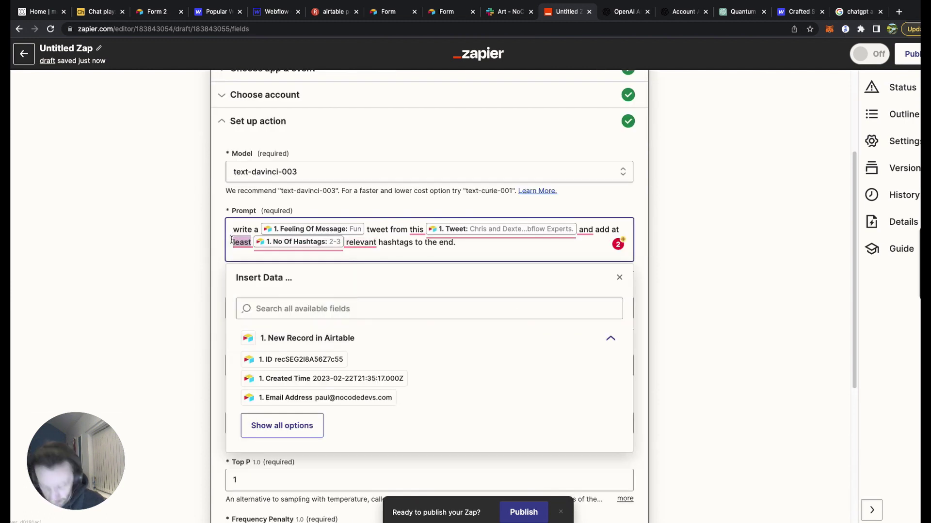
text(most)
click(702, 245)
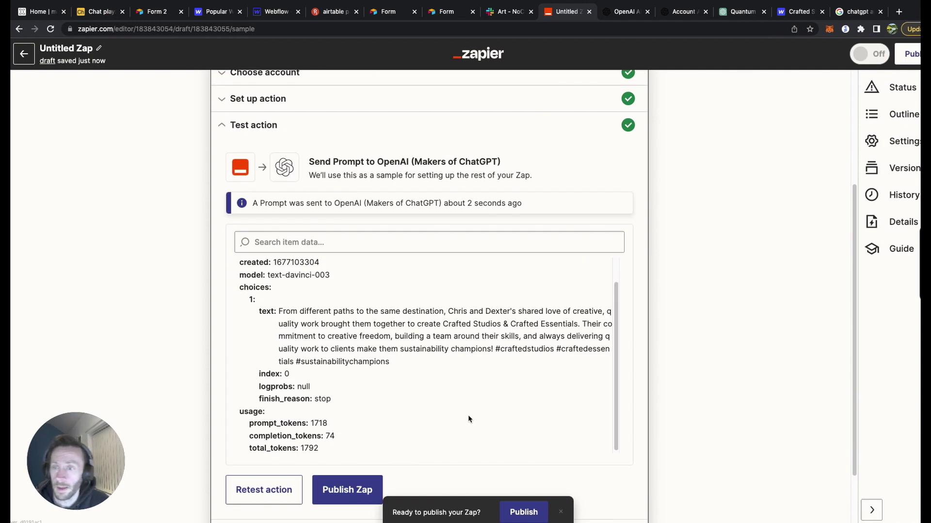
scroll(672, 348, down, 1)
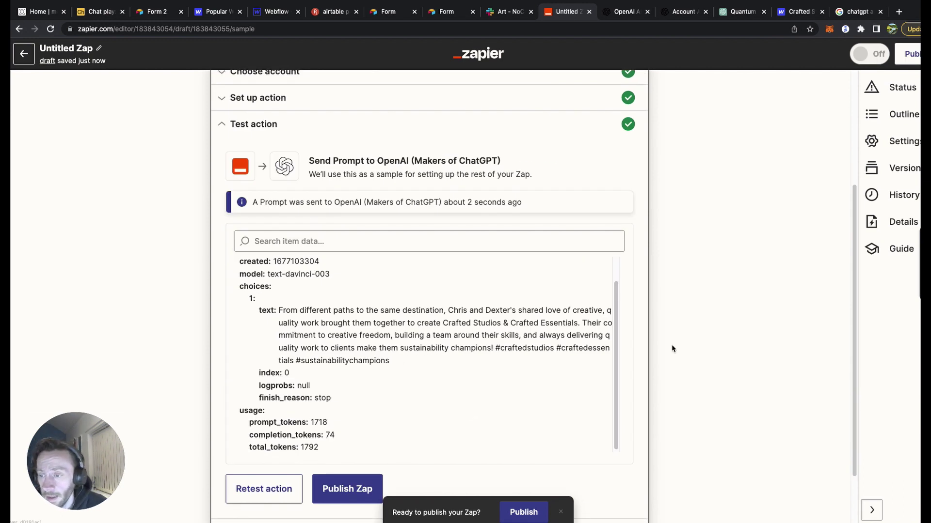
scroll(672, 348, down, 3)
Add a third step using Airtable's Update Record action.
click(436, 456)
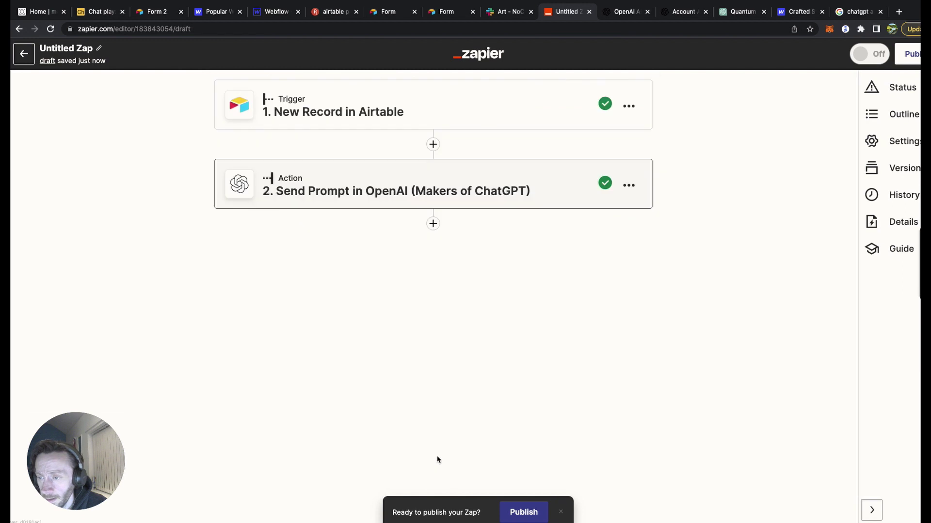
click(433, 223)
click(432, 224)
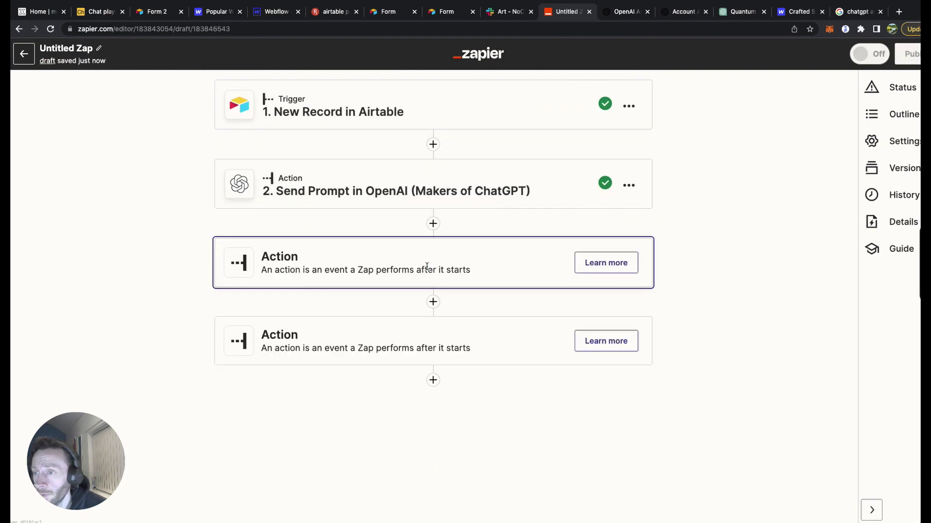
click(426, 266)
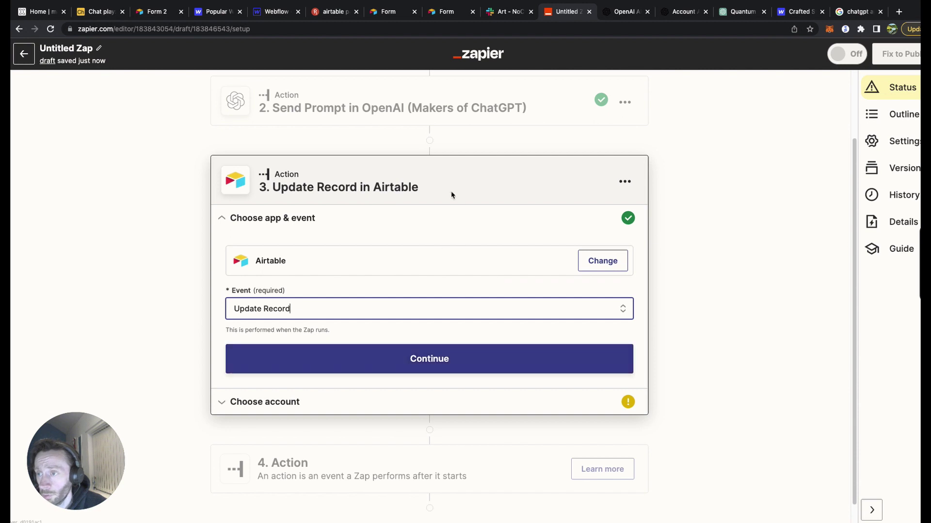
scroll(494, 190, up, 2)
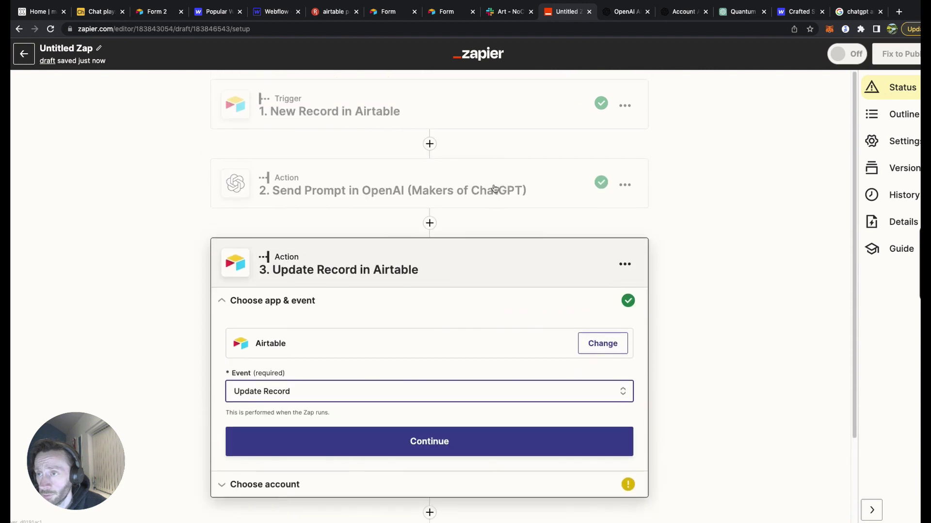
click(422, 441)
Set base Chat play, table Form for users, and pick the form record to update.
text(chat)
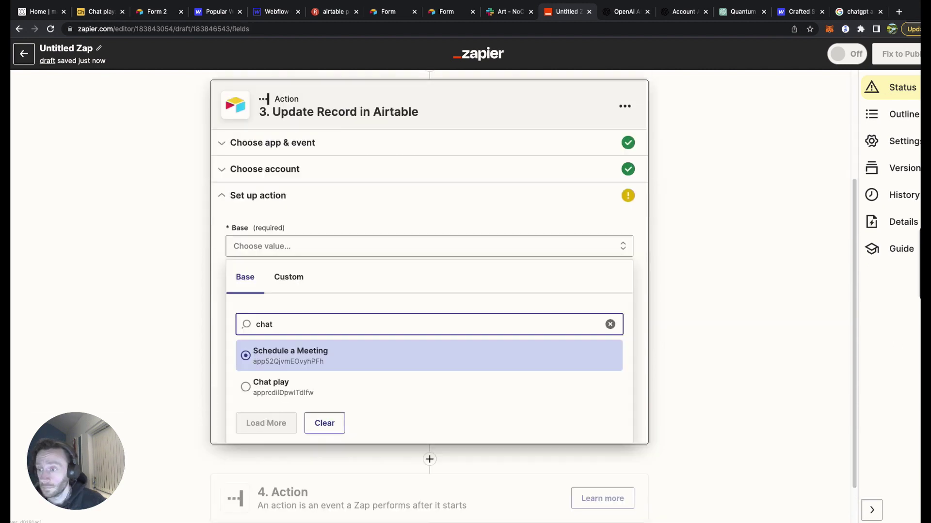
click(365, 386)
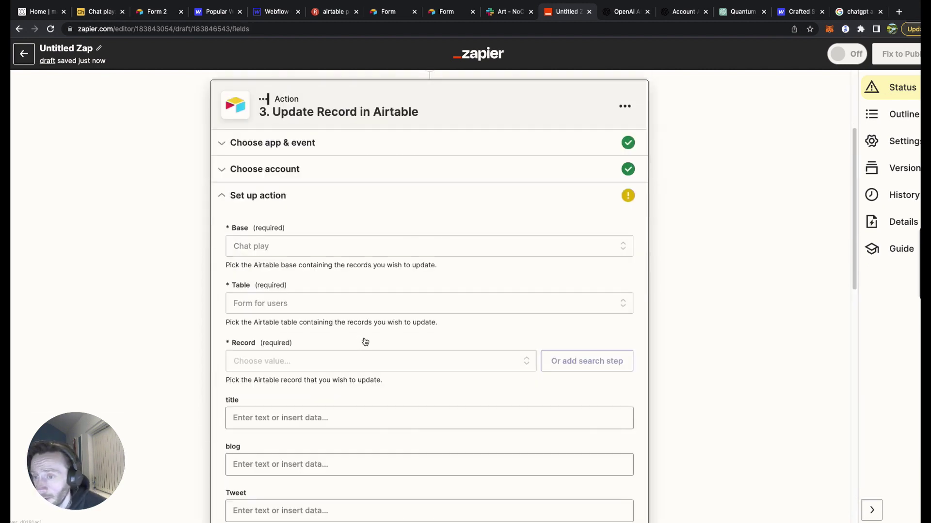
click(368, 361)
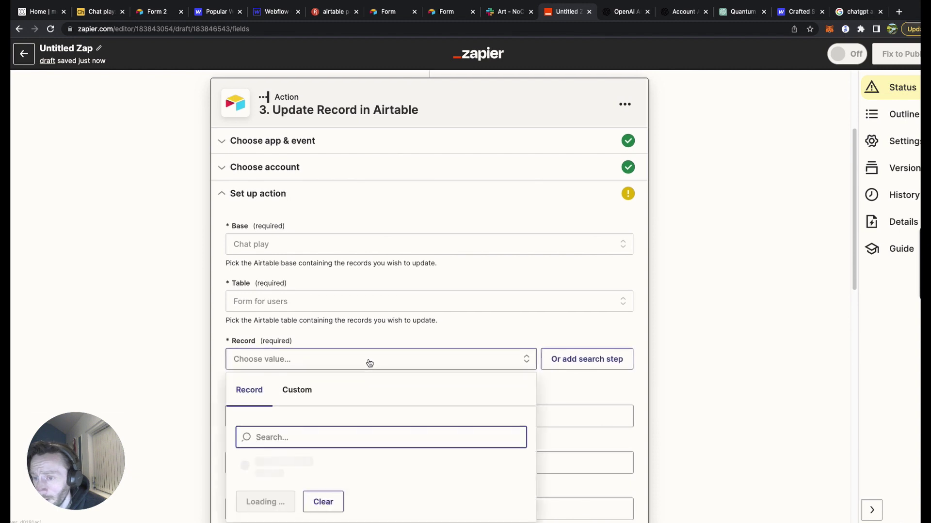
click(347, 400)
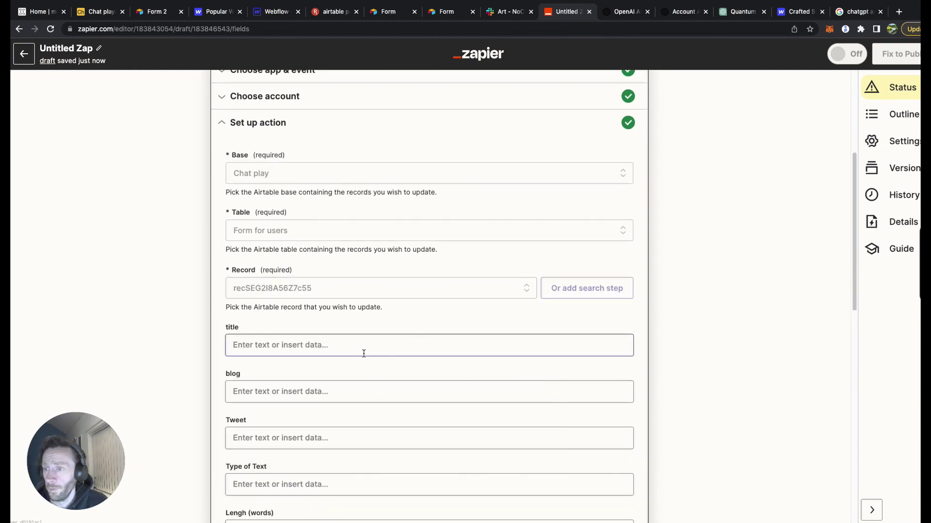
scroll(376, 339, down, 5)
click(389, 317)
scroll(386, 316, up, 2)
key(super+2)
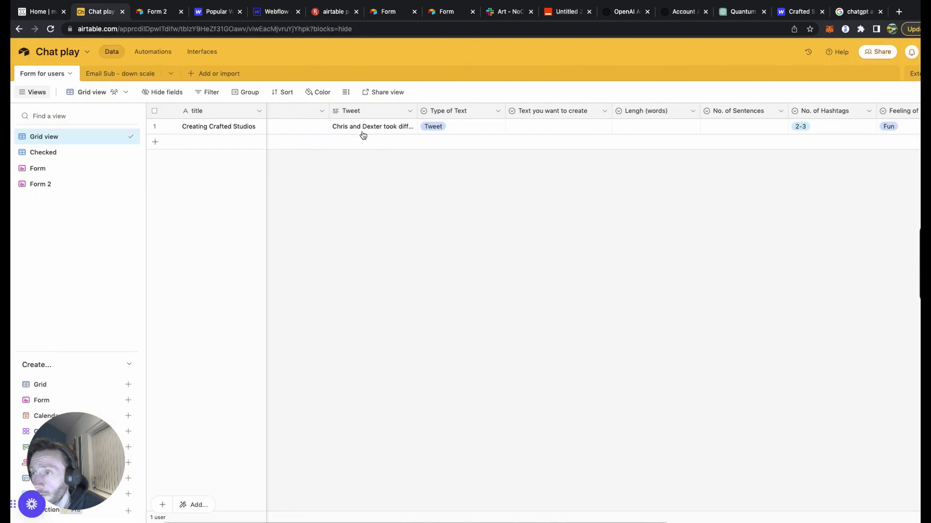
click(564, 16)
Map OpenAI's Choices Text into the Outcome field, then continue and test the step.
scroll(392, 289, down, 10)
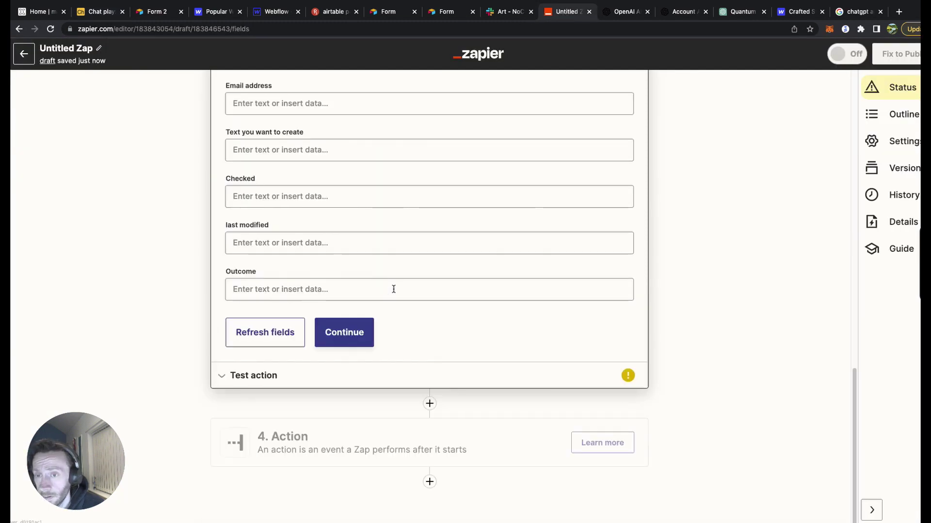
click(364, 291)
click(434, 376)
click(436, 344)
click(282, 492)
click(311, 499)
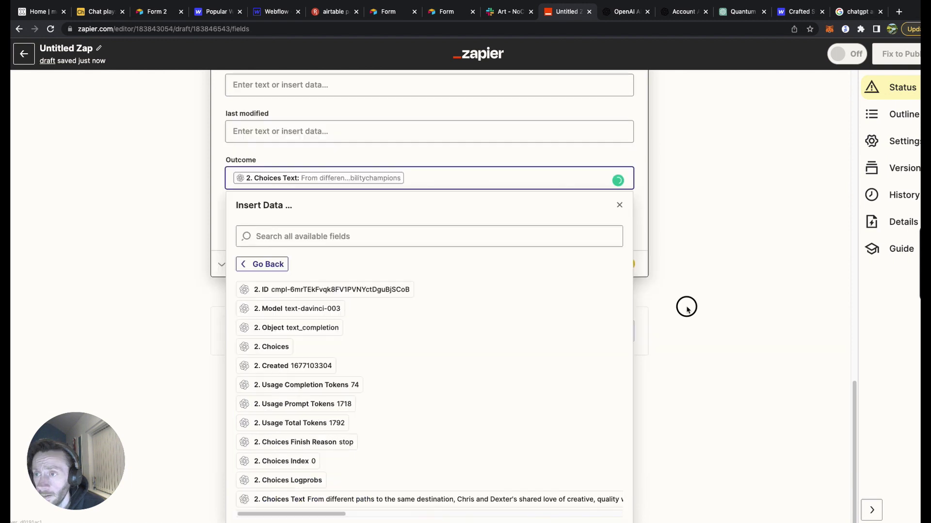
click(685, 306)
click(342, 331)
click(343, 453)
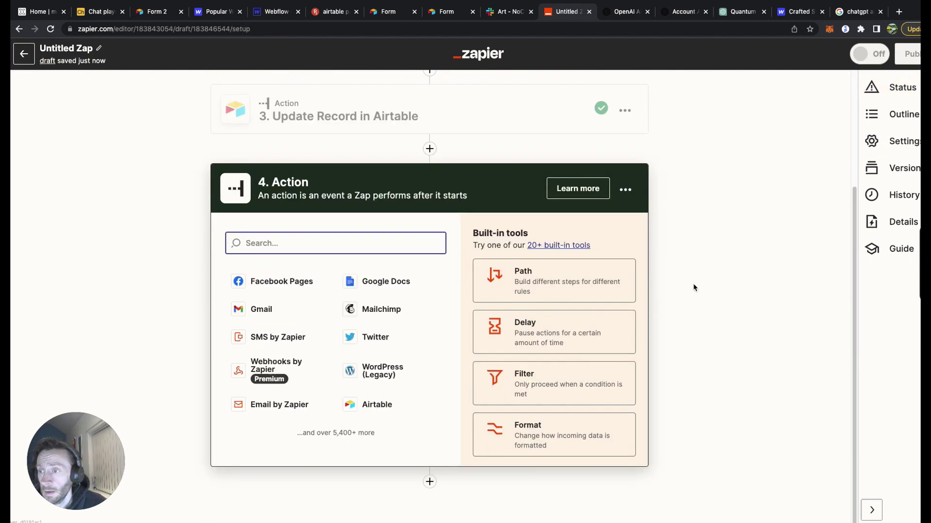
Check the Chat play record, then set step 4 to Gmail's Send Email event.
key(super+2)
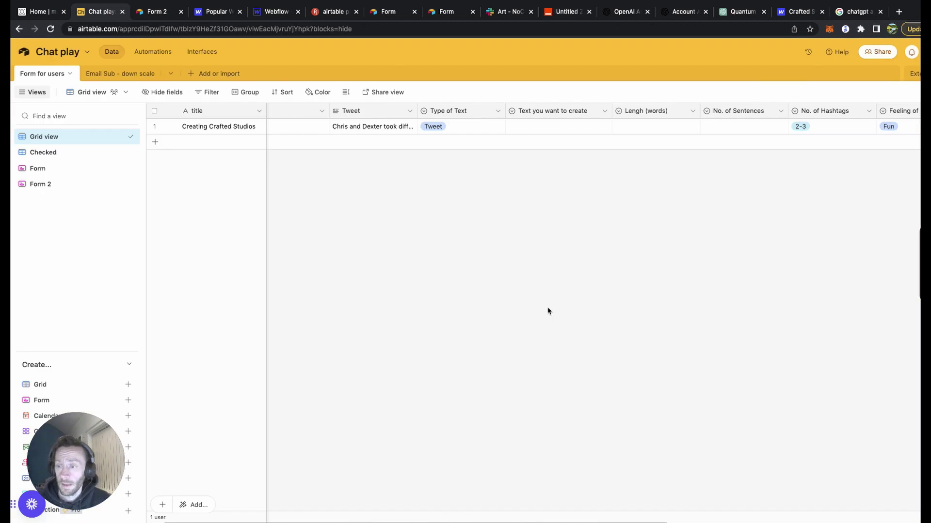
scroll(504, 266, right, 3)
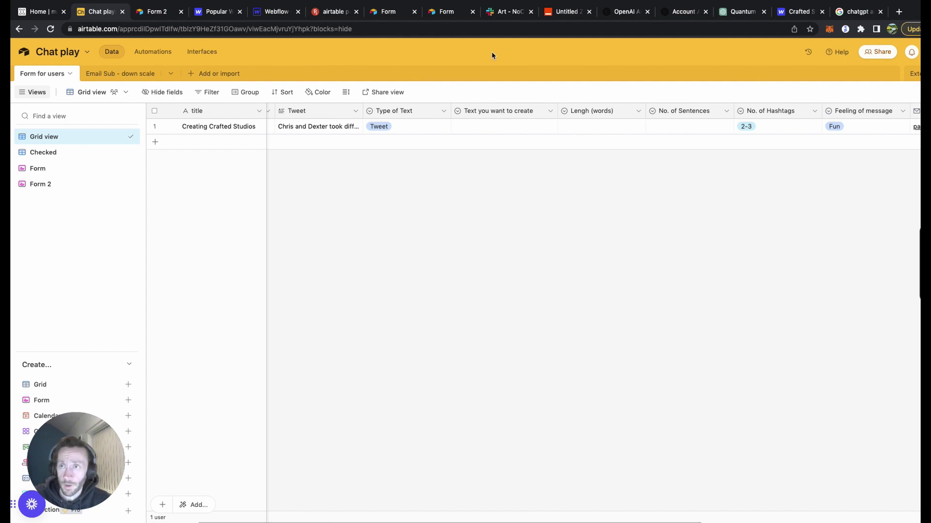
click(564, 13)
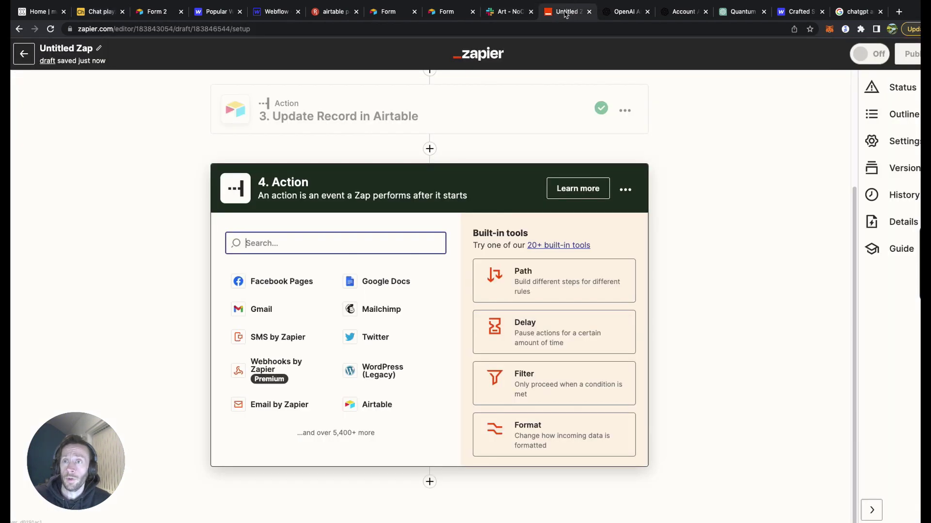
click(262, 309)
click(392, 420)
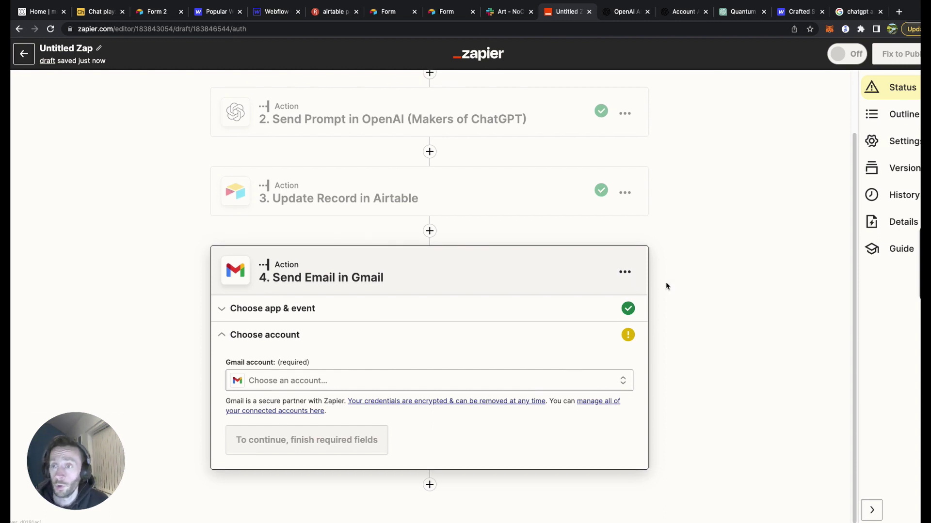
scroll(664, 285, up, 3)
Scroll the Chat play grid right to the Outcome column holding the generated tweet.
click(101, 12)
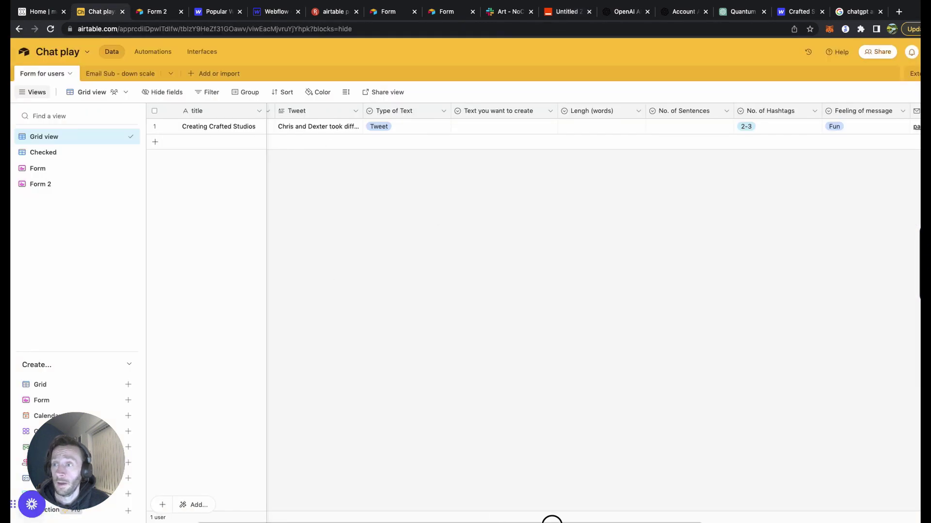
scroll(551, 519, right, 7)
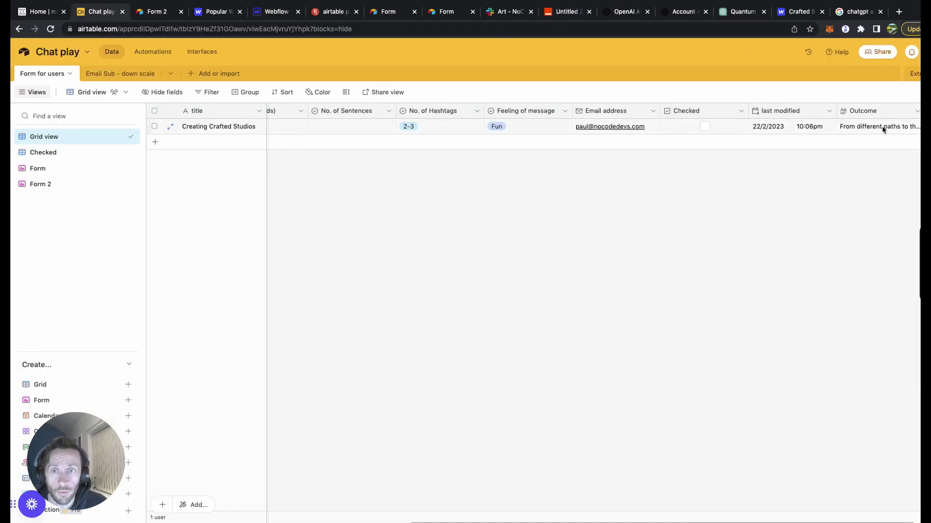